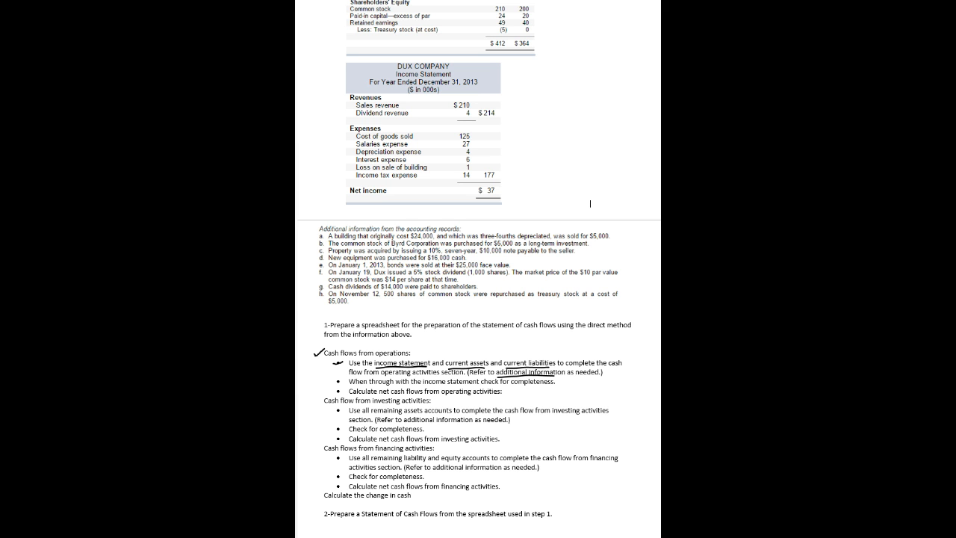
Mark the 2012, 2013 and Income Statement headings with pen check marks and underline the debit and credit totals
{"action": "left_click_drag", "start_coordinate": [336, 381], "coordinate": [345, 374]}
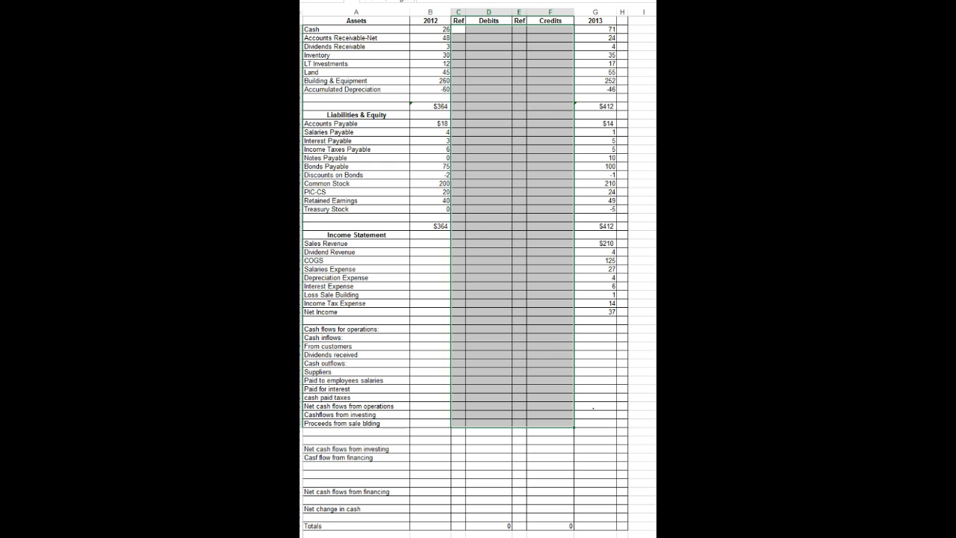
{"action": "left_click", "coordinate": [356, 21]}
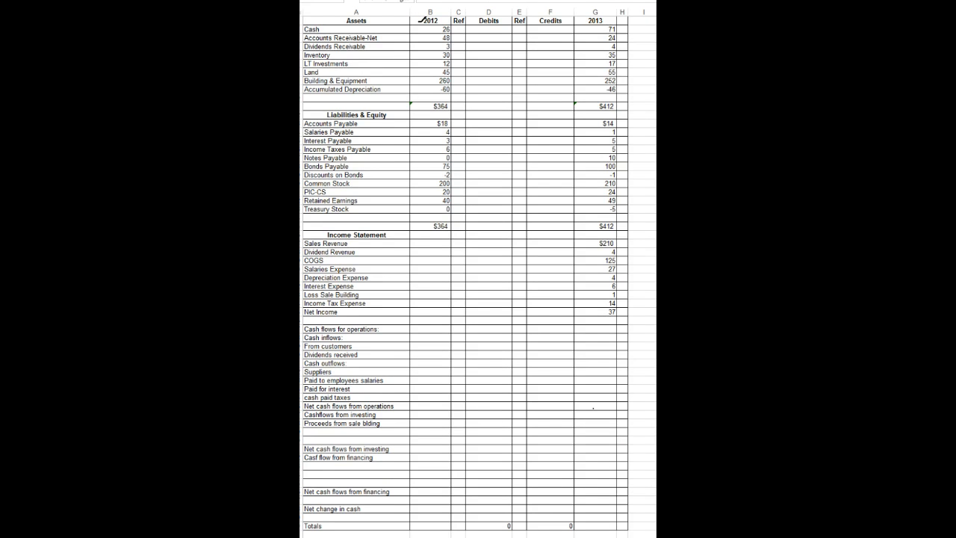
{"action": "left_click_drag", "start_coordinate": [579, 21], "coordinate": [590, 15]}
{"action": "left_click_drag", "start_coordinate": [394, 235], "coordinate": [403, 232]}
{"action": "left_click_drag", "start_coordinate": [490, 536], "coordinate": [563, 533]}
{"action": "mouse_move", "coordinate": [655, 3]}
Record a credit of 210 with reference 1 in the Sales Revenue row
{"action": "left_click", "coordinate": [519, 244]}
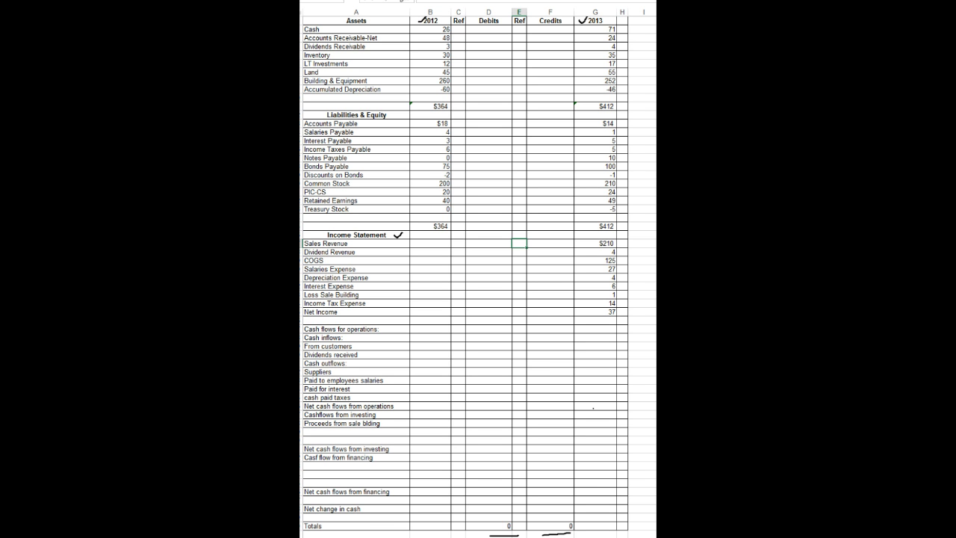
{"action": "type", "text": "1"}
{"action": "key", "text": "Tab"}
{"action": "type", "text": "2"}
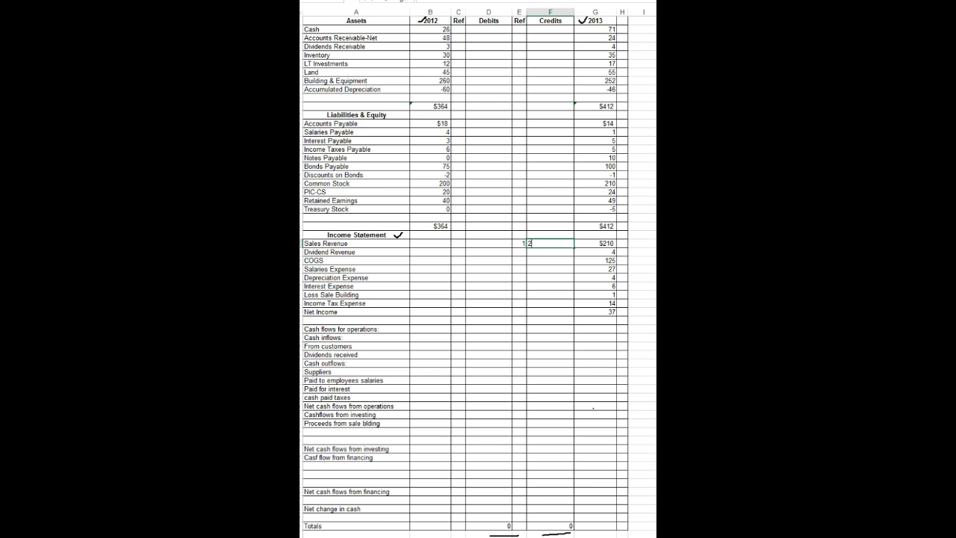
{"action": "type", "text": "10"}
{"action": "key", "text": "Return"}
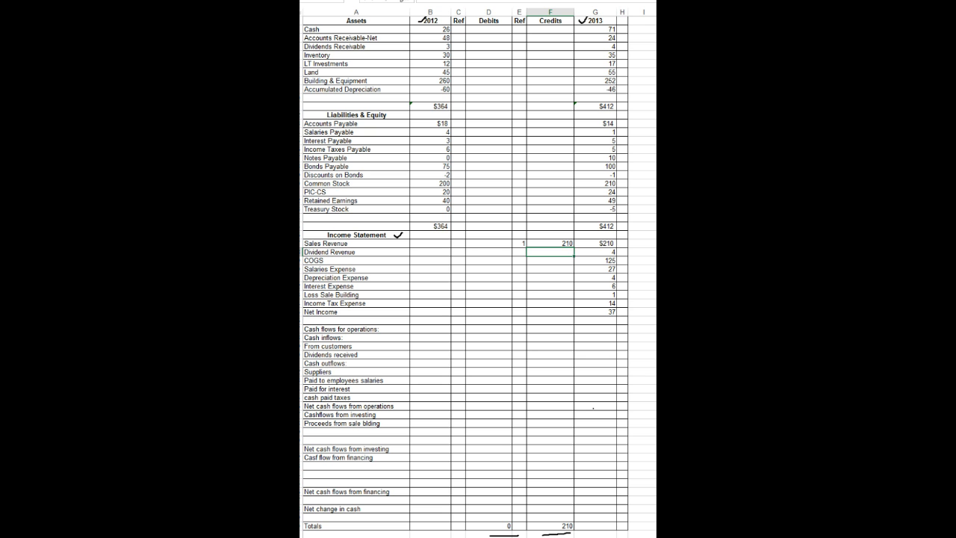
Record a credit of 24 with reference 1 in the Accounts Receivable-Net row
{"action": "left_click", "coordinate": [519, 38]}
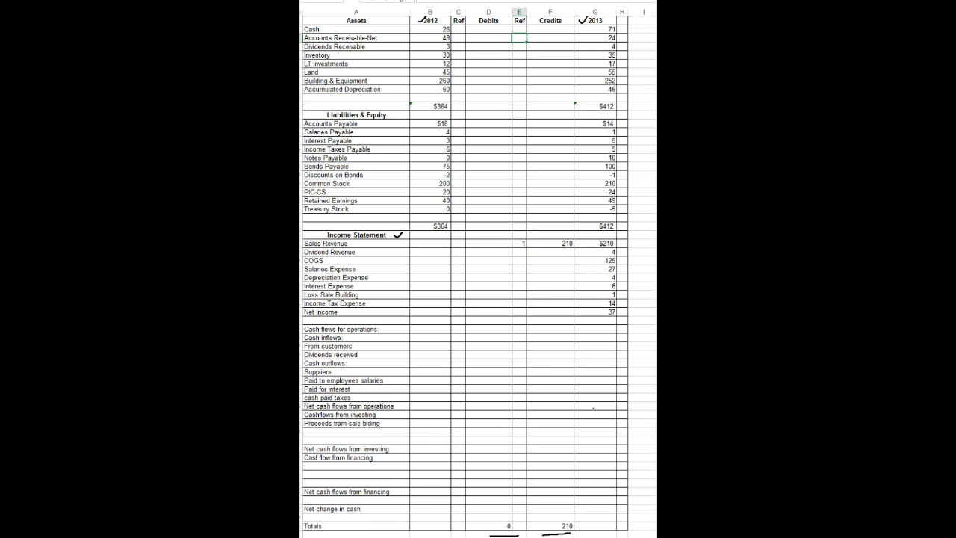
{"action": "type", "text": "1"}
{"action": "key", "text": "Tab"}
{"action": "type", "text": "24"}
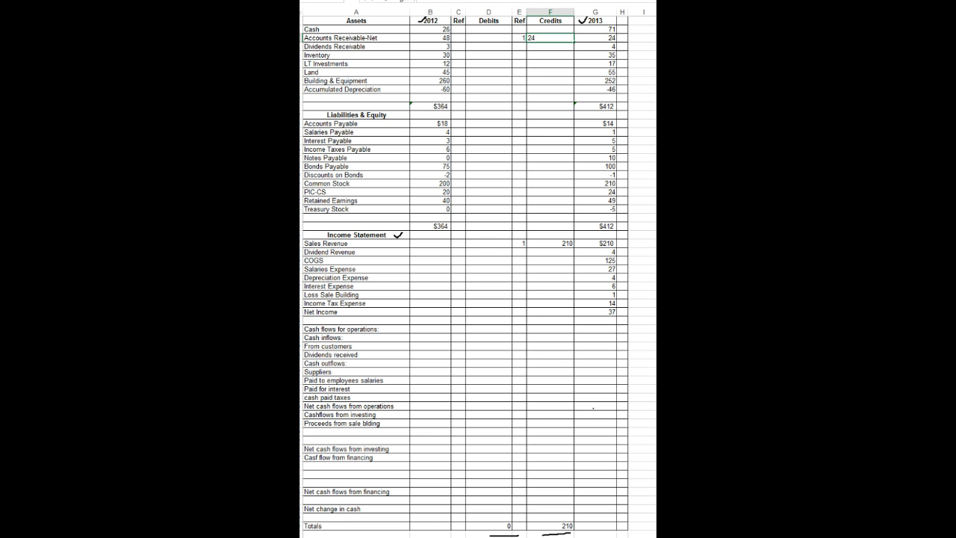
{"action": "key", "text": "Return"}
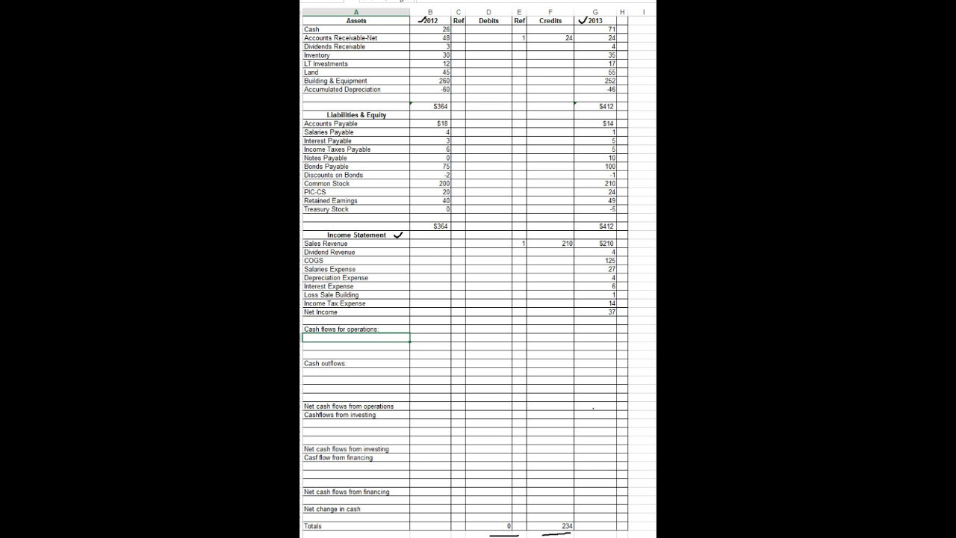
Add a "Cash from customers" line under Cash flows for operations with reference 1 and a debit of 234
{"action": "type", "text": "Cash from customers"}
{"action": "key", "text": "Right"}
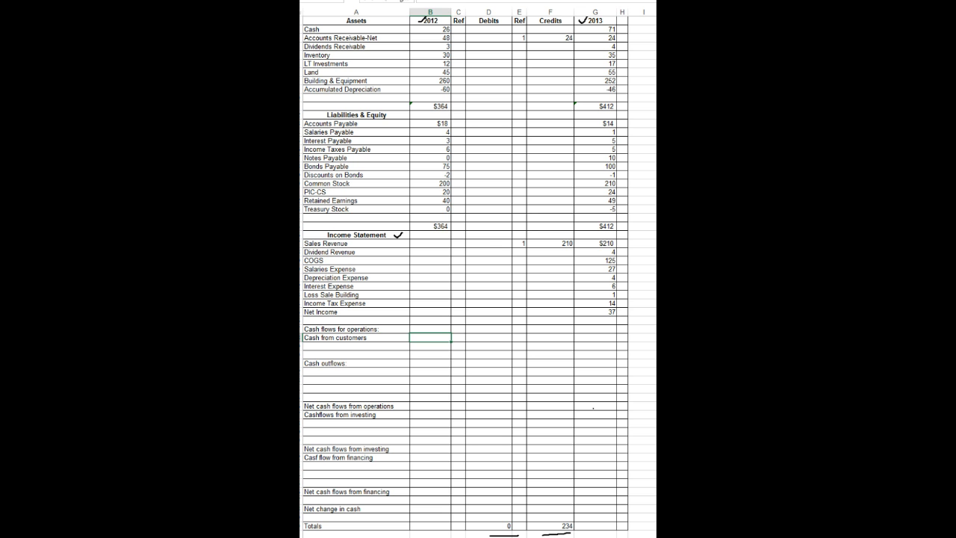
{"action": "key", "text": "Right"}
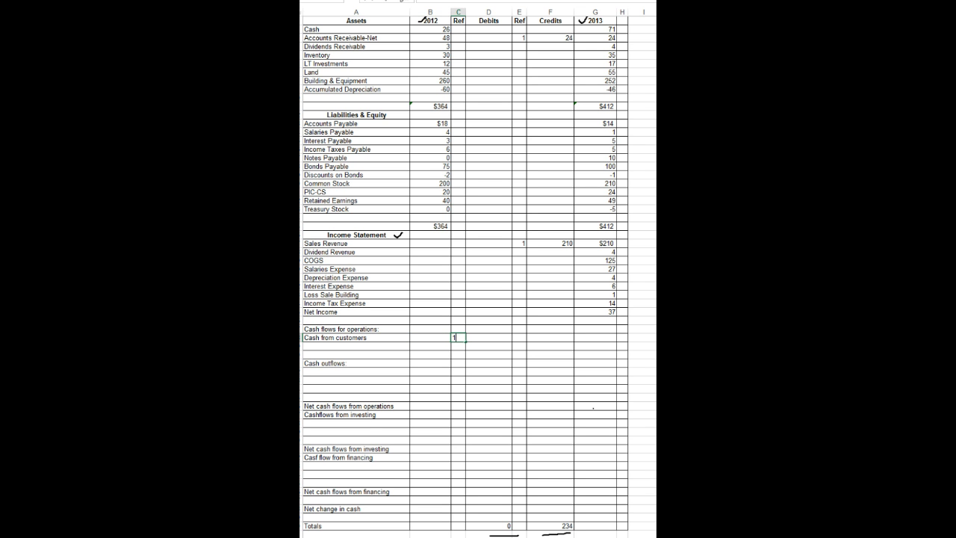
{"action": "type", "text": "1"}
{"action": "key", "text": "Right"}
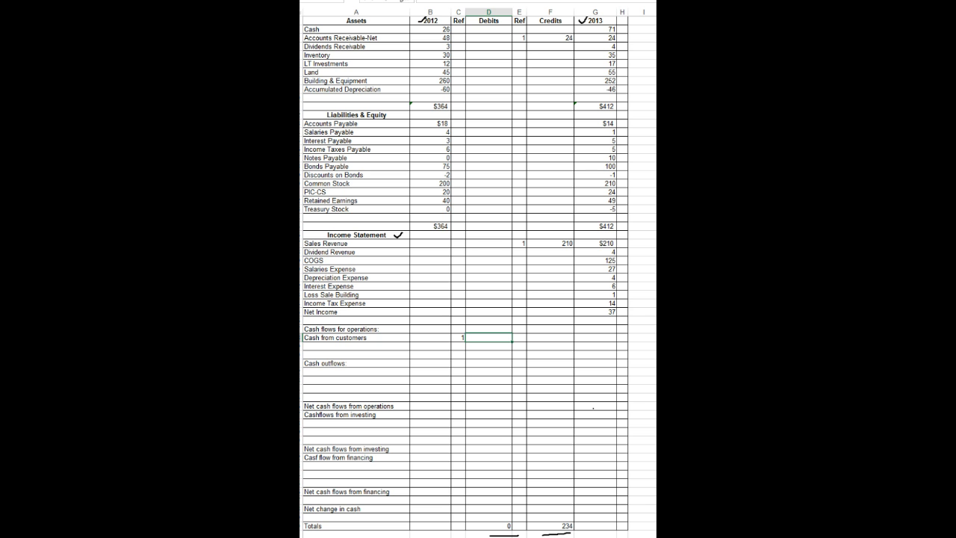
{"action": "type", "text": "234"}
{"action": "key", "text": "Return"}
Record a credit of 4 with reference 2 in the Dividend Revenue row
{"action": "left_click", "coordinate": [519, 252]}
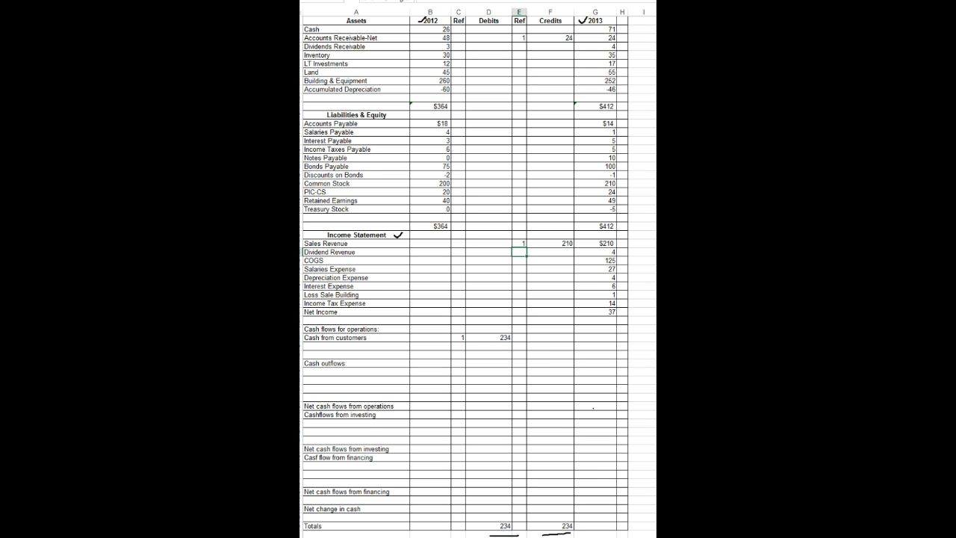
{"action": "type", "text": "2"}
{"action": "key", "text": "BackSpace"}
{"action": "type", "text": "2"}
{"action": "key", "text": "Tab"}
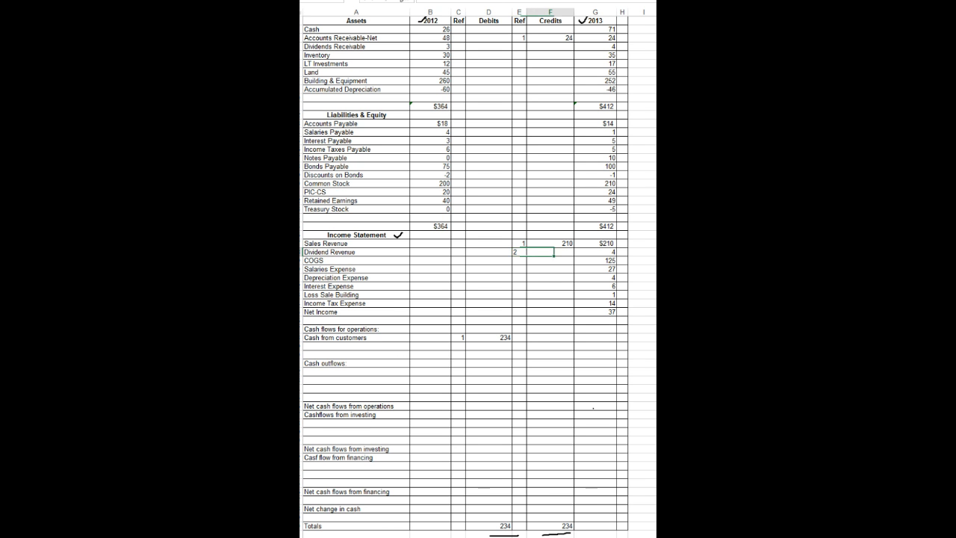
{"action": "type", "text": "4"}
{"action": "key", "text": "Return"}
Record a debit of 1 with reference 2 in the Dividends Receivable row
{"action": "left_click", "coordinate": [430, 46]}
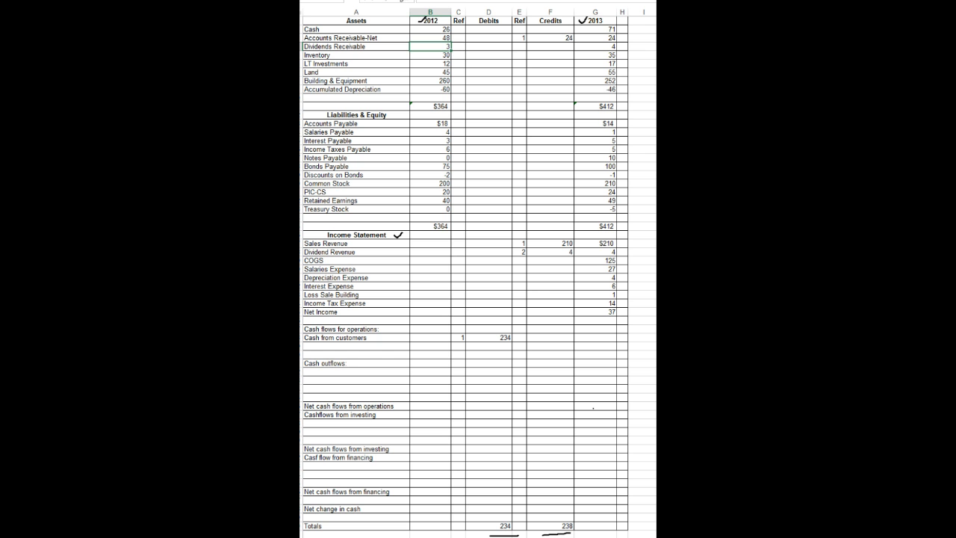
{"action": "left_click", "coordinate": [459, 47]}
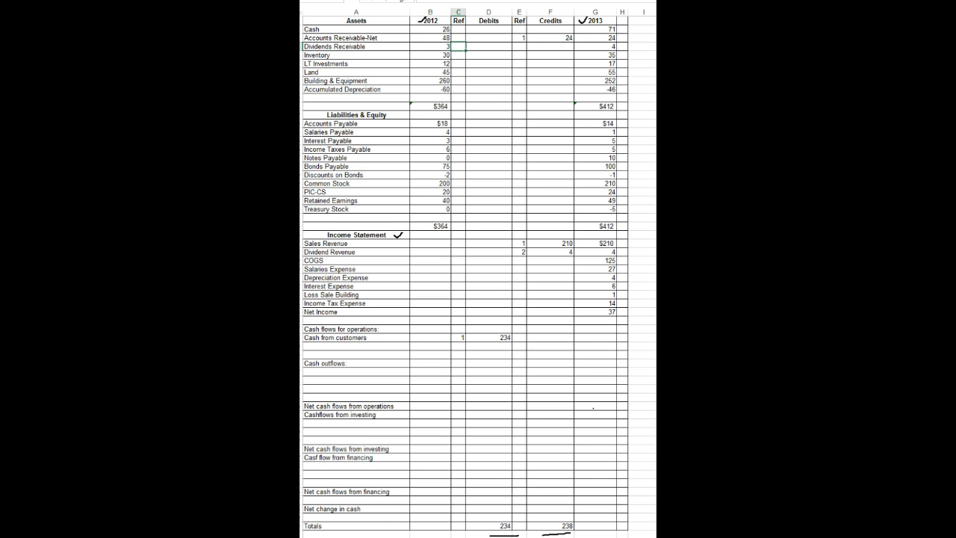
{"action": "type", "text": "2"}
{"action": "key", "text": "Tab"}
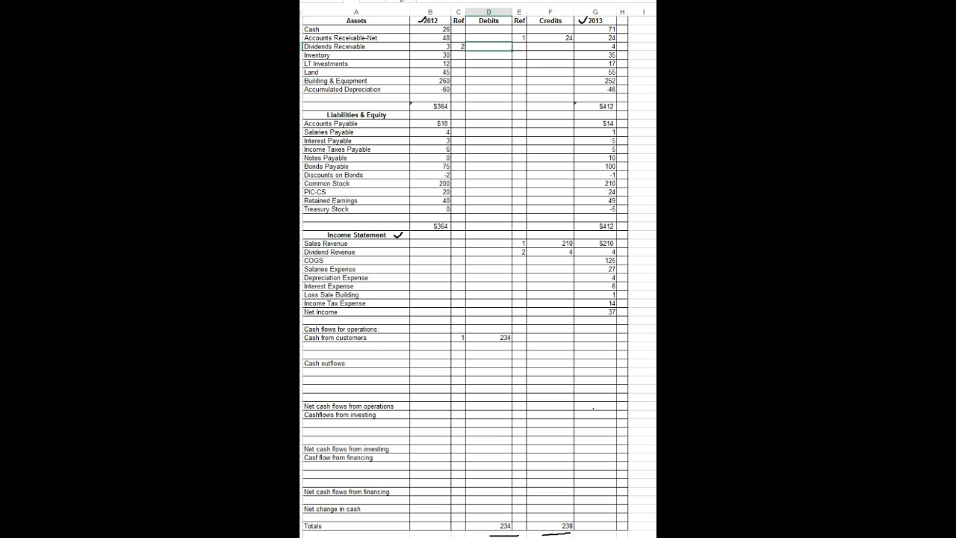
{"action": "type", "text": "1"}
{"action": "key", "text": "Return"}
Add a "from dividends" line below Cash from customers with reference 2 and a debit of 3
{"action": "left_click", "coordinate": [356, 347]}
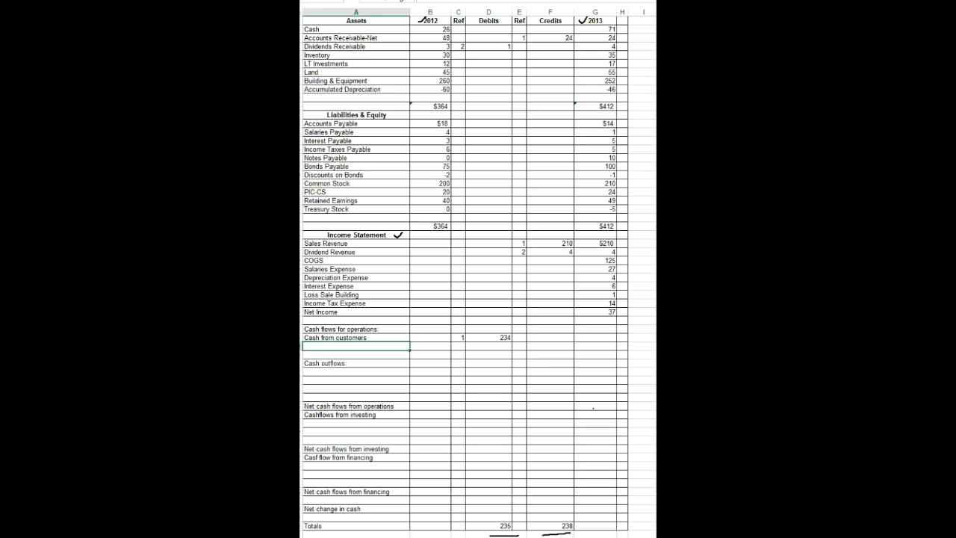
{"action": "type", "text": "from dividends"}
{"action": "left_click", "coordinate": [458, 346]}
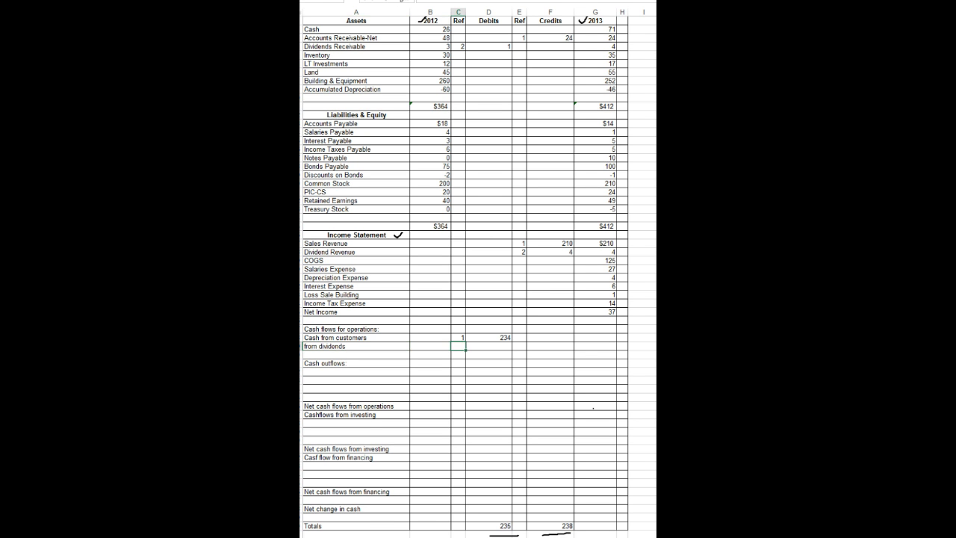
{"action": "type", "text": "2"}
{"action": "key", "text": "Tab"}
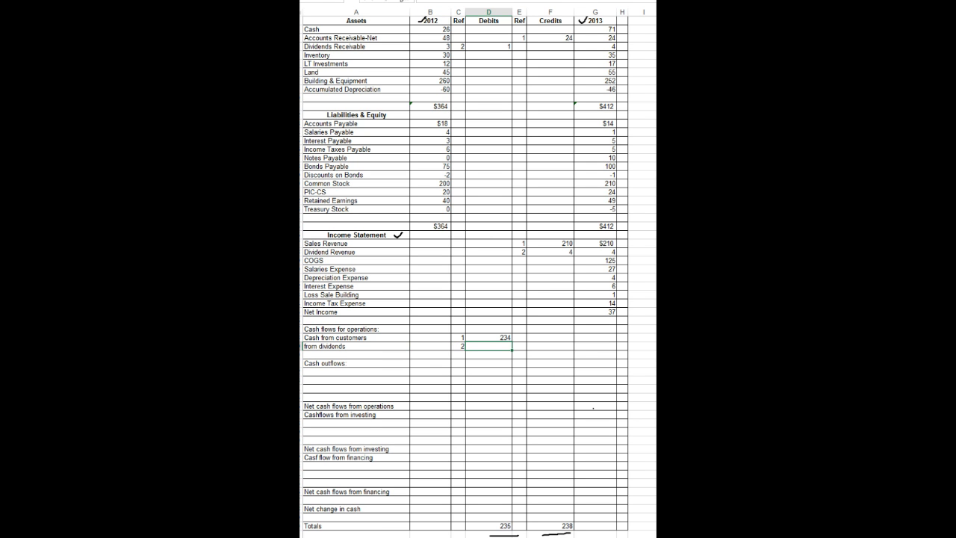
{"action": "type", "text": "3"}
{"action": "key", "text": "Return"}
Record a debit of 125 with reference 3 in the COGS row
{"action": "left_click", "coordinate": [458, 261]}
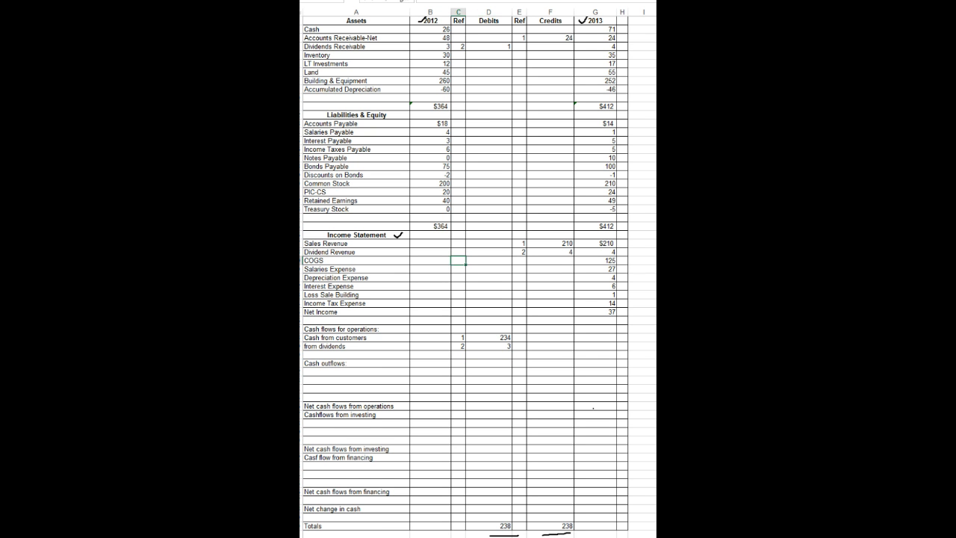
{"action": "type", "text": "3"}
{"action": "key", "text": "Tab"}
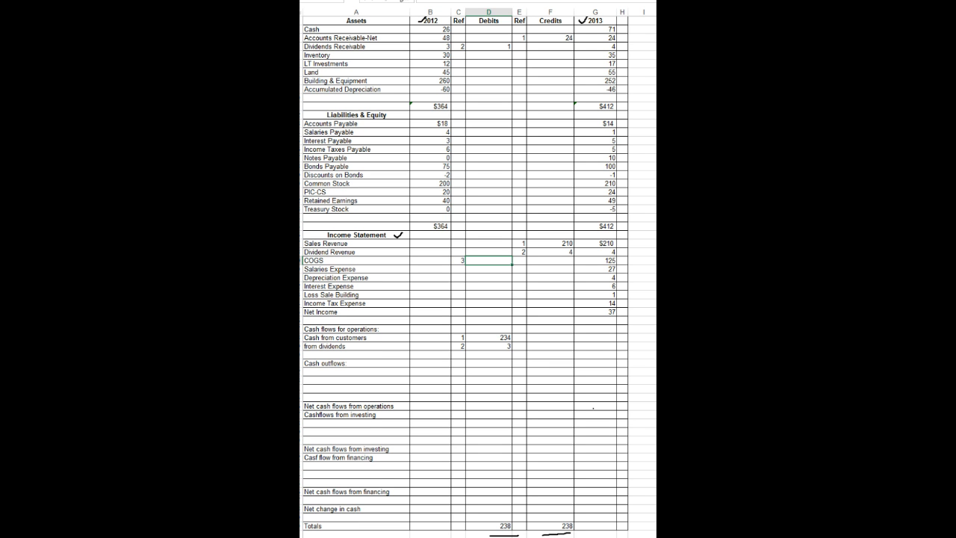
{"action": "type", "text": "125"}
{"action": "key", "text": "Return"}
Record a debit of 5 with reference 3 in the Inventory row
{"action": "left_click", "coordinate": [459, 55]}
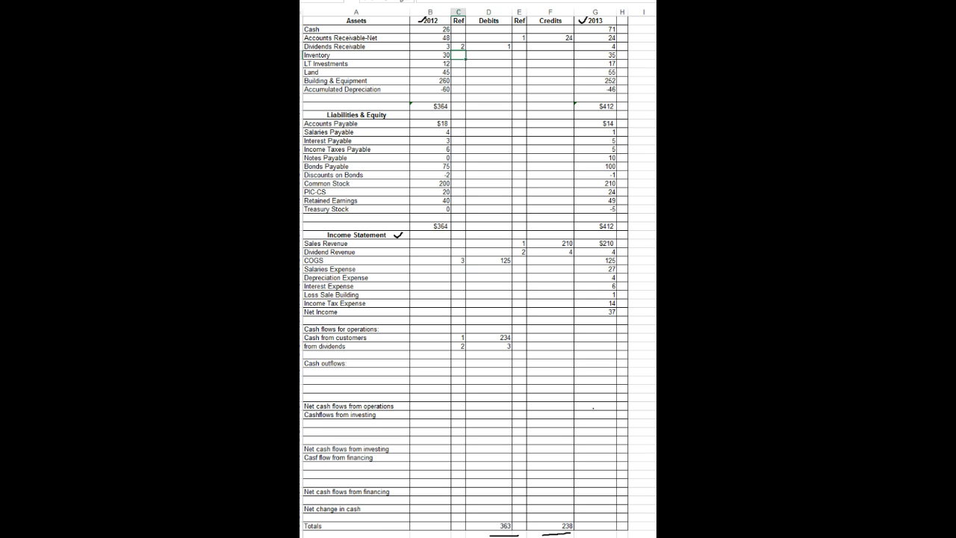
{"action": "type", "text": "3"}
{"action": "key", "text": "Right"}
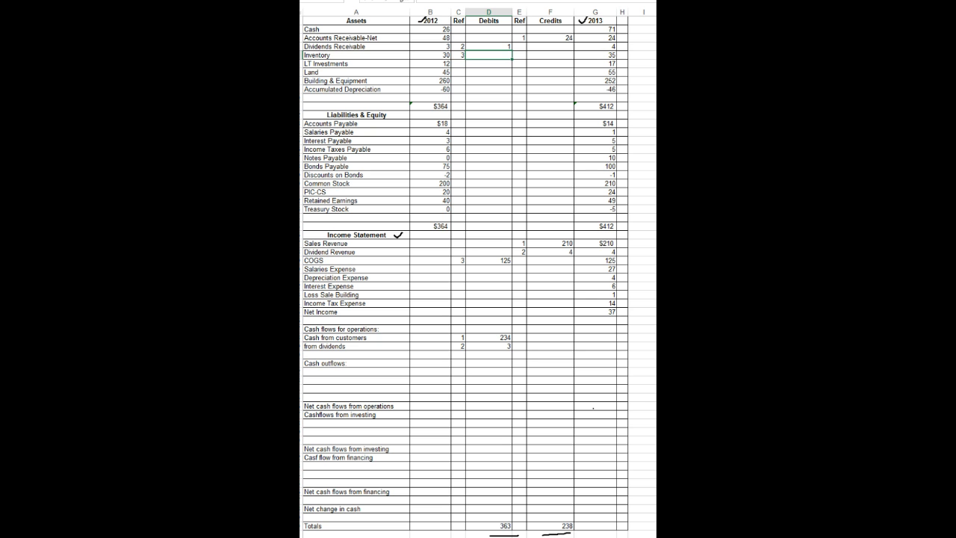
{"action": "type", "text": "5"}
{"action": "key", "text": "Return"}
Record a debit of 4 with reference 3 in the Accounts Payable row
{"action": "left_click", "coordinate": [459, 124]}
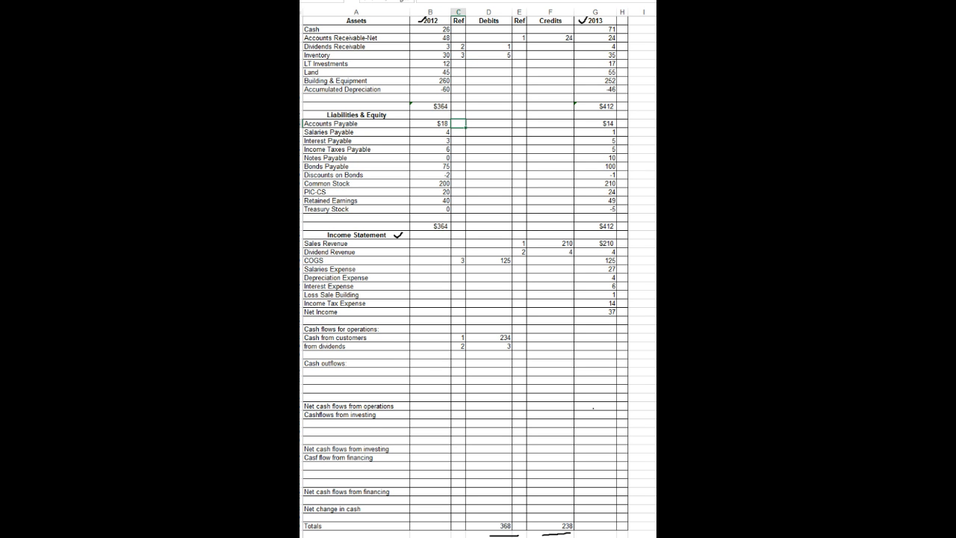
{"action": "type", "text": "3"}
{"action": "key", "text": "Return"}
{"action": "left_click", "coordinate": [489, 124]}
{"action": "type", "text": "4"}
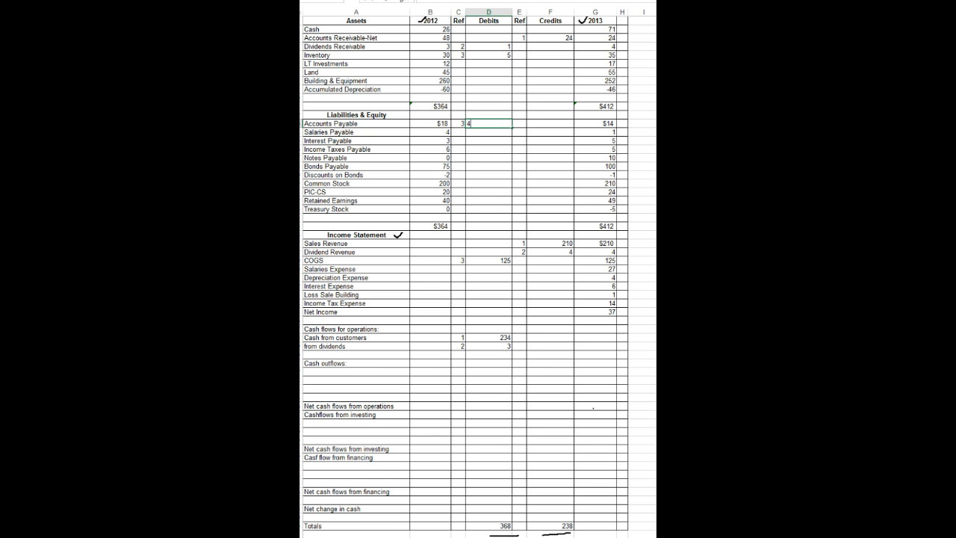
{"action": "key", "text": "Return"}
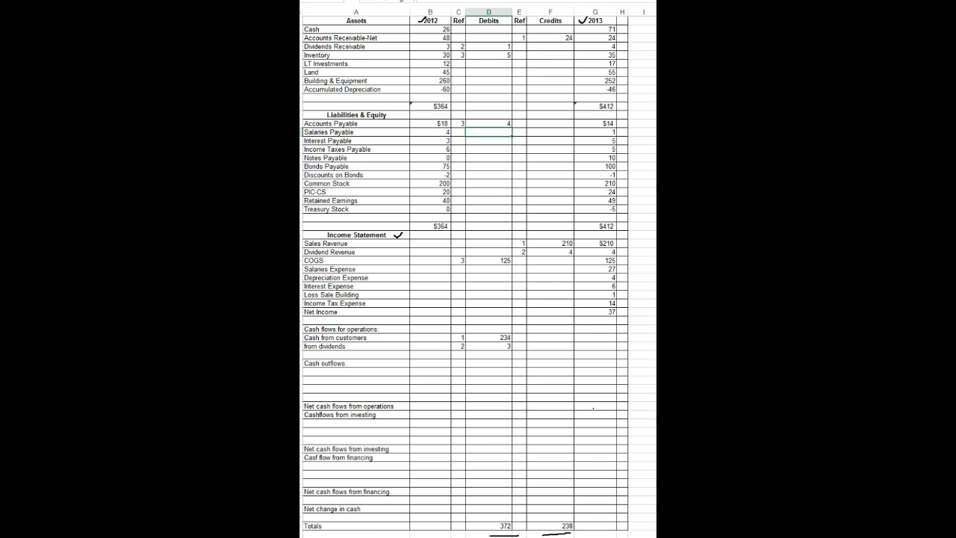
{"action": "left_click", "coordinate": [550, 354]}
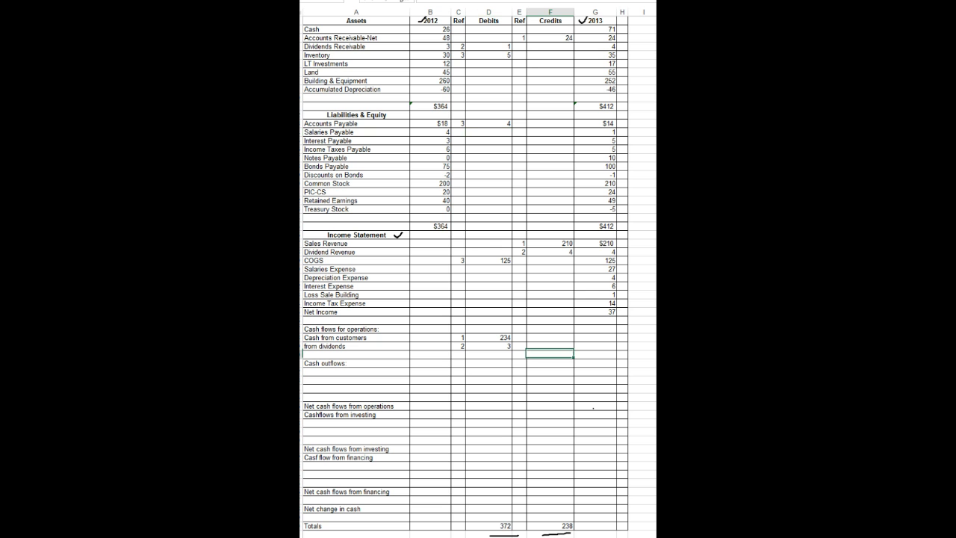
{"action": "type", "text": "134"}
{"action": "key", "text": "BackSpace"}
{"action": "key", "text": "BackSpace"}
Add a "Paid to suppliers" line under Cash outflows with reference 3 and a credit of 134
{"action": "left_click", "coordinate": [550, 372]}
{"action": "type", "text": "134"}
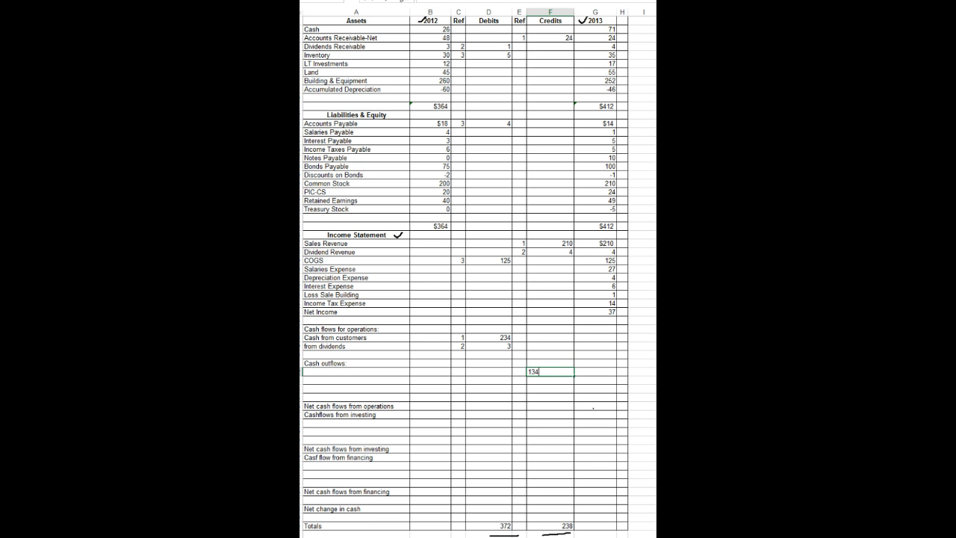
{"action": "left_click", "coordinate": [356, 372]}
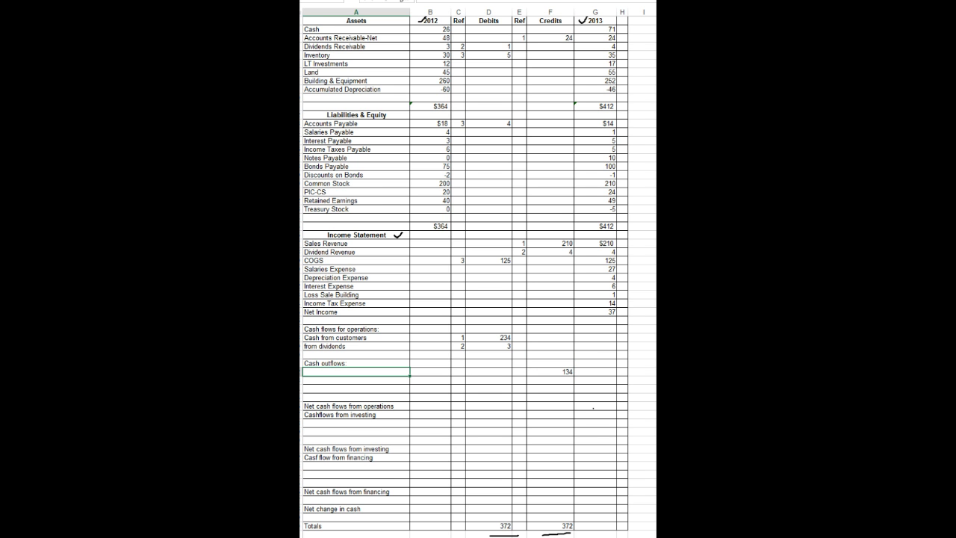
{"action": "type", "text": "Paid to suppliers"}
{"action": "left_click", "coordinate": [519, 372]}
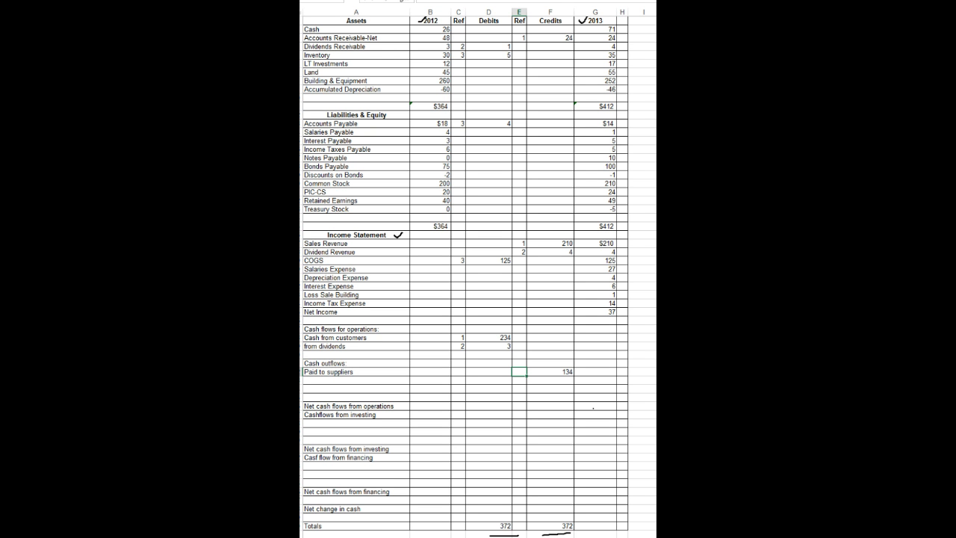
{"action": "type", "text": "4"}
{"action": "key", "text": "BackSpace"}
{"action": "type", "text": "3"}
{"action": "key", "text": "Return"}
Record a debit of 27 with reference 4 in the Salaries Expense row
{"action": "left_click", "coordinate": [458, 268]}
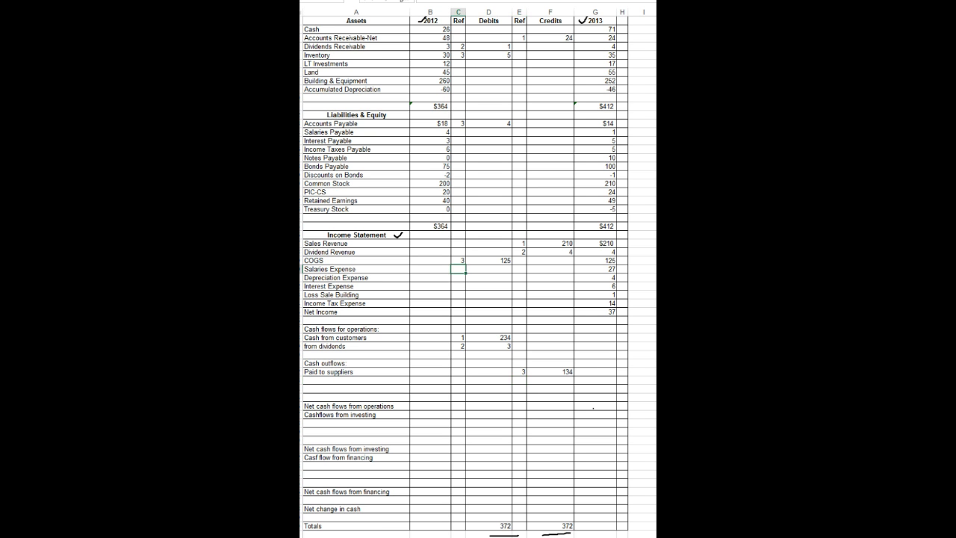
{"action": "type", "text": "4"}
{"action": "key", "text": "Tab"}
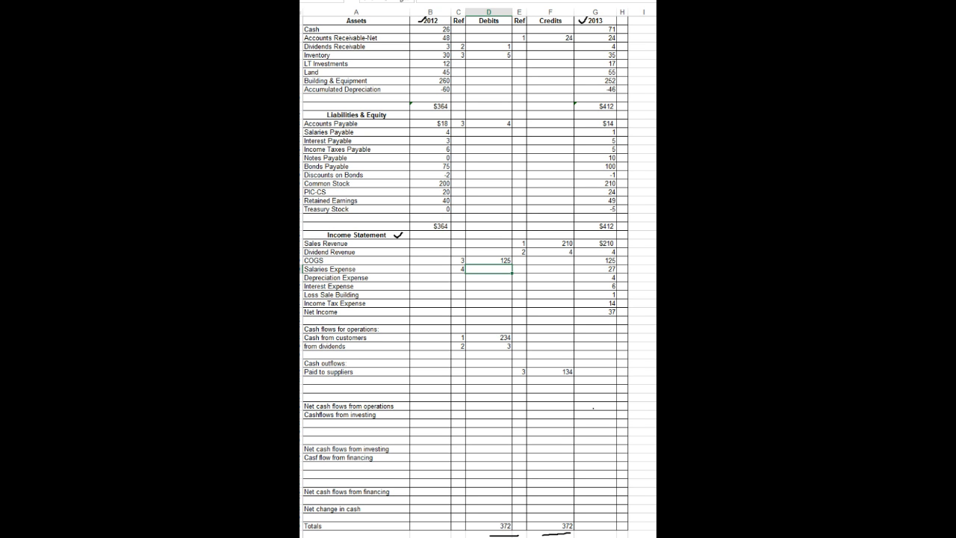
{"action": "type", "text": "27"}
{"action": "key", "text": "Return"}
Record a debit of 3 with reference 4 in the Salaries Payable row
{"action": "left_click", "coordinate": [355, 132]}
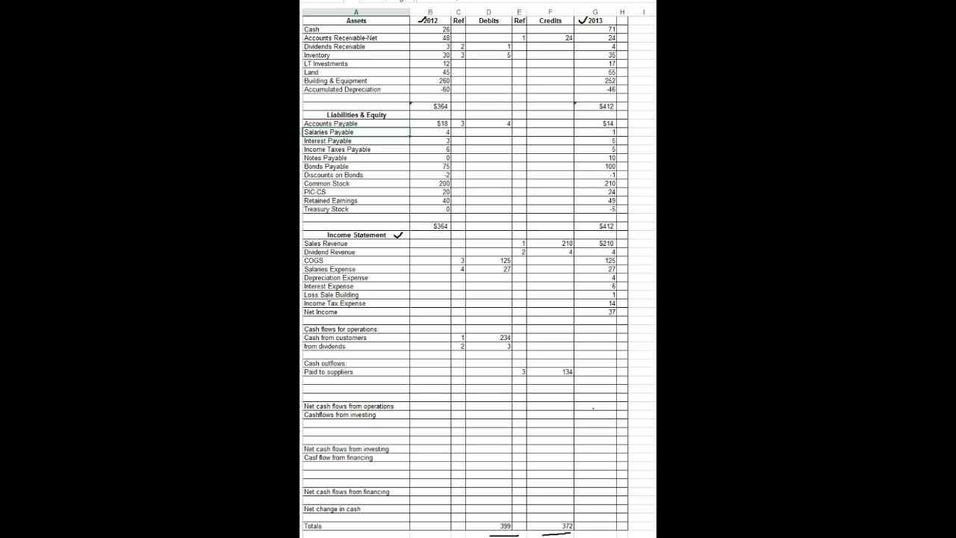
{"action": "left_click", "coordinate": [488, 133]}
{"action": "type", "text": "3"}
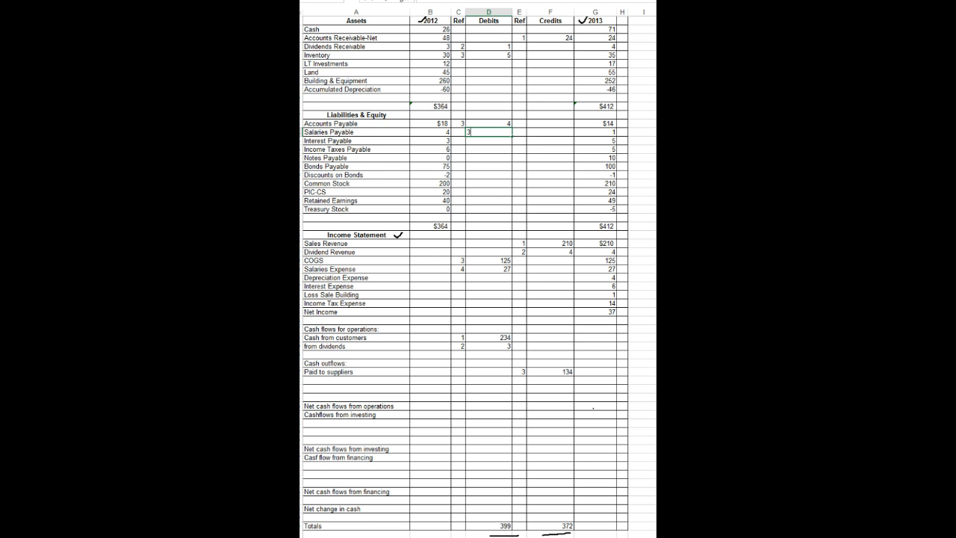
{"action": "left_click", "coordinate": [458, 133]}
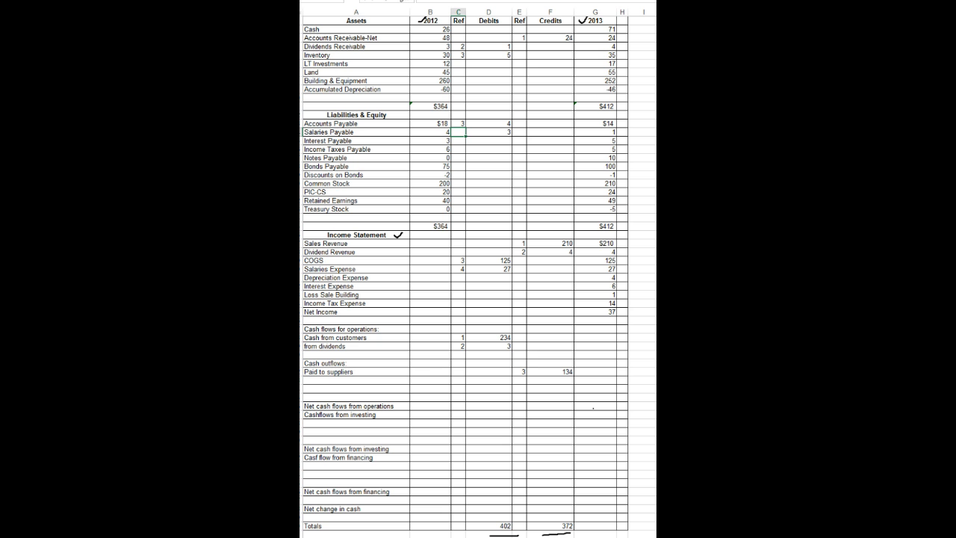
{"action": "type", "text": "4"}
{"action": "left_click", "coordinate": [489, 150]}
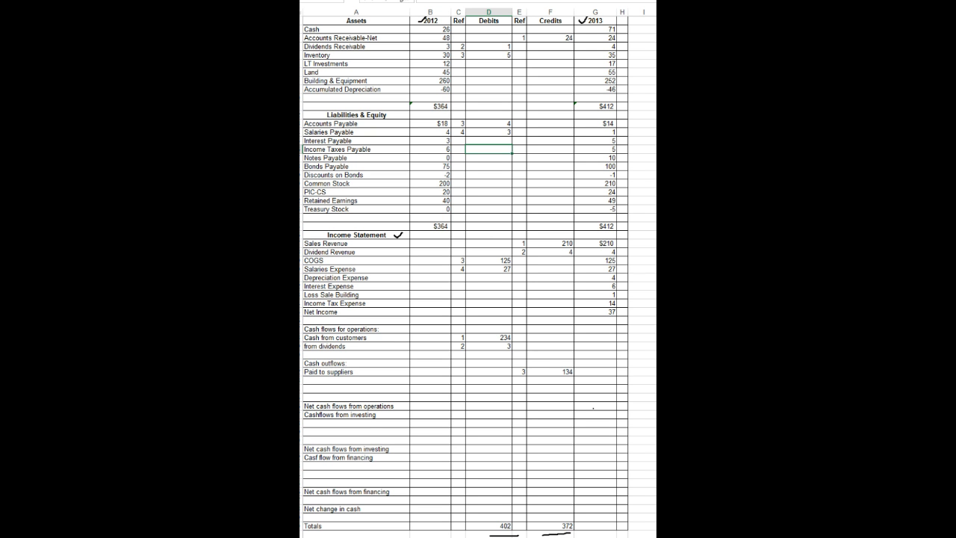
{"action": "left_click", "coordinate": [488, 269]}
{"action": "left_click", "coordinate": [459, 269]}
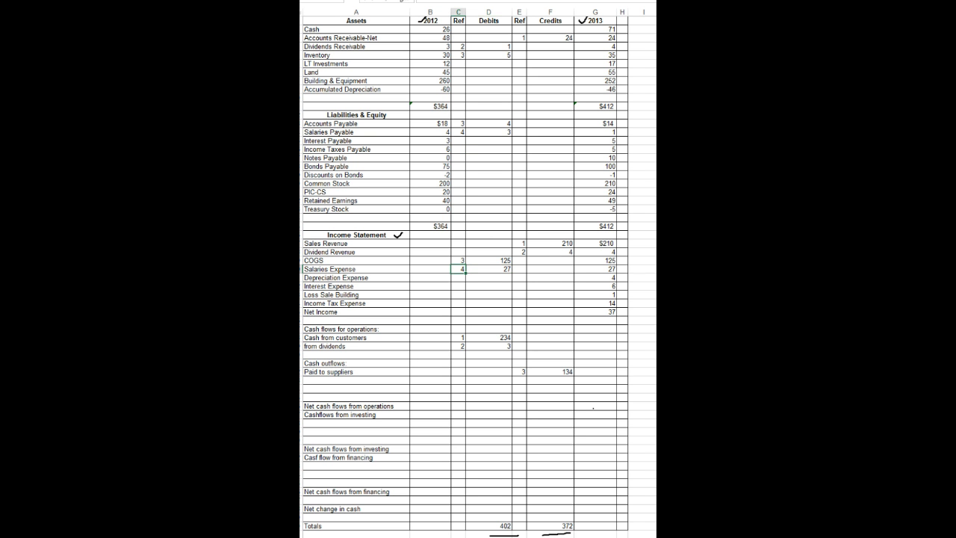
Add a "Paid to employees" line under Cash outflows with reference 4 and a credit of 27
{"action": "left_click", "coordinate": [357, 380]}
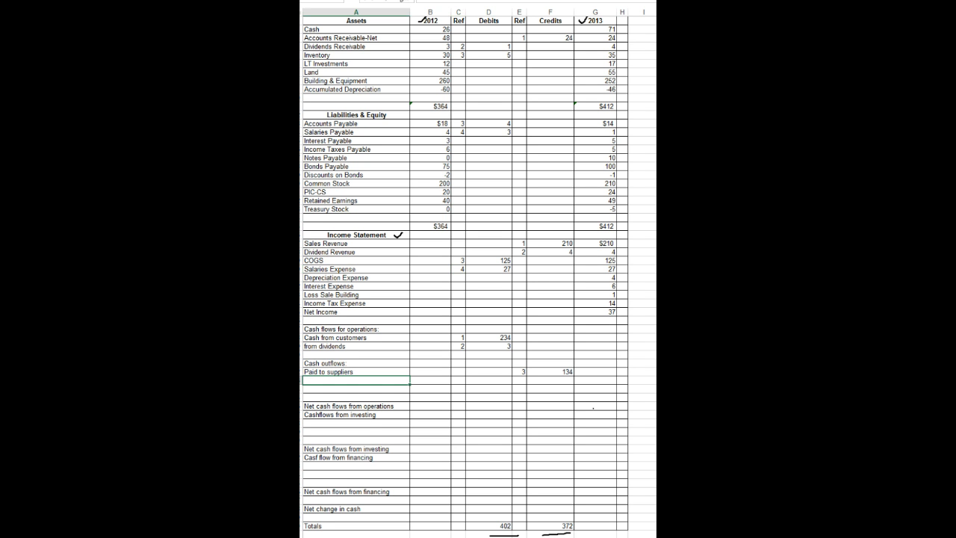
{"action": "type", "text": "Paid to employees"}
{"action": "key", "text": "Tab"}
{"action": "key", "text": "Tab"}
{"action": "key", "text": "Tab"}
{"action": "key", "text": "Tab"}
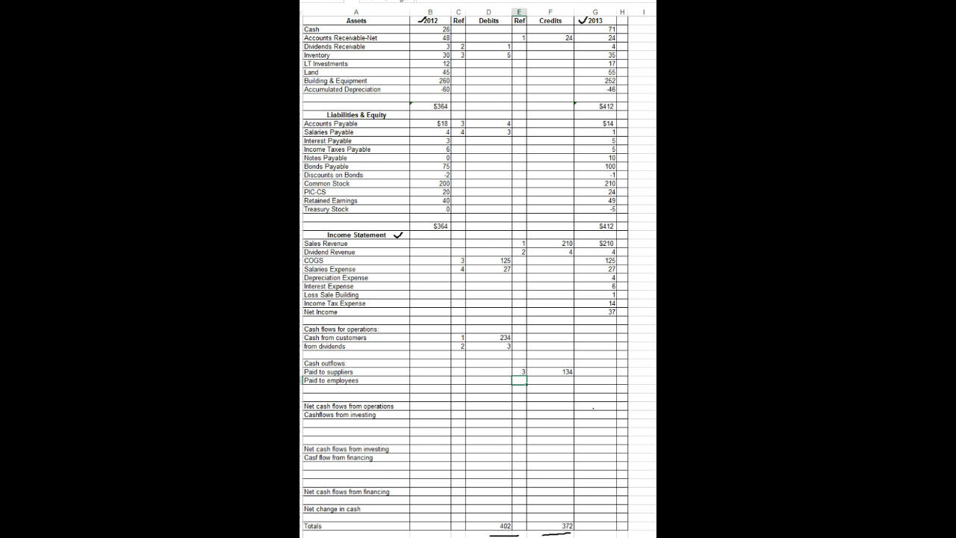
{"action": "type", "text": "4"}
{"action": "key", "text": "Tab"}
{"action": "type", "text": "27"}
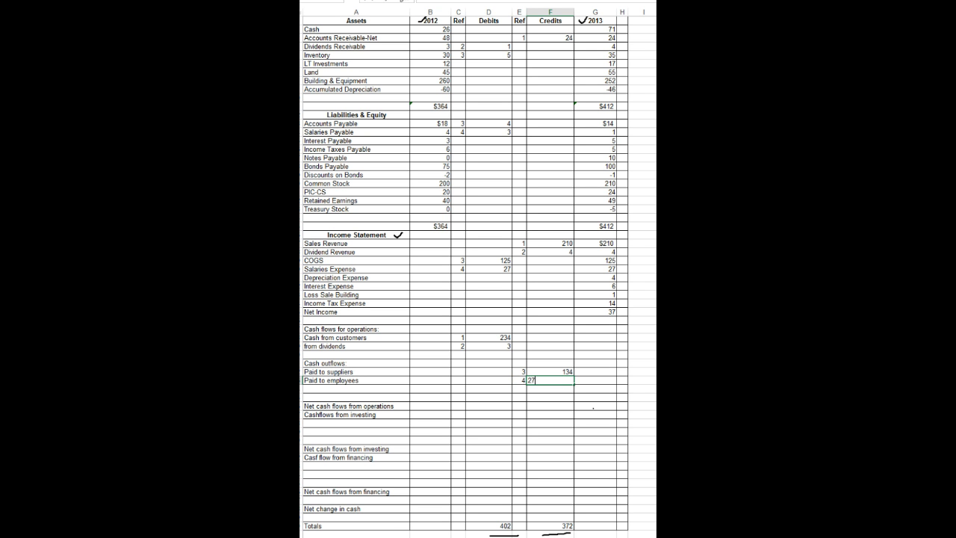
{"action": "key", "text": "Return"}
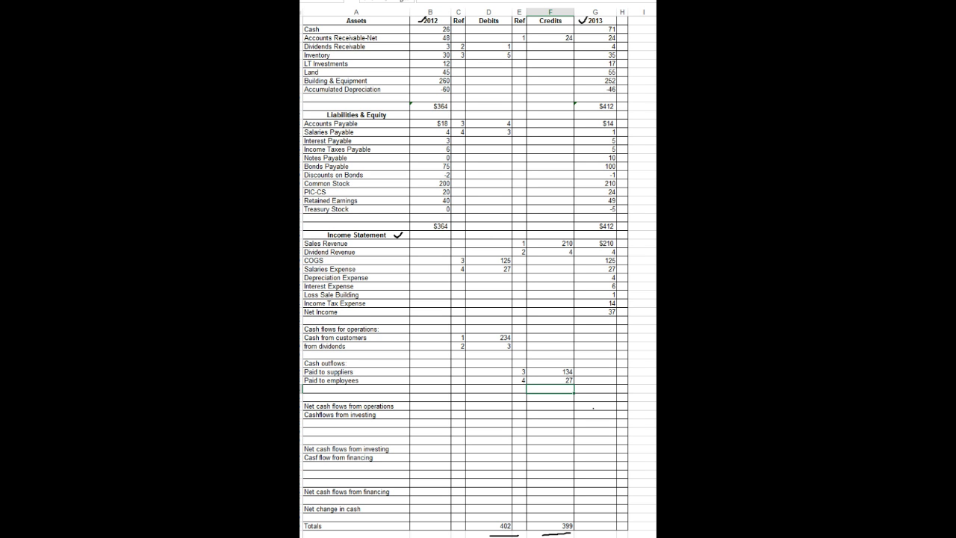
Correct the credit on the "Paid to employees" line to 30, based on the salaries entries
{"action": "left_click", "coordinate": [489, 268]}
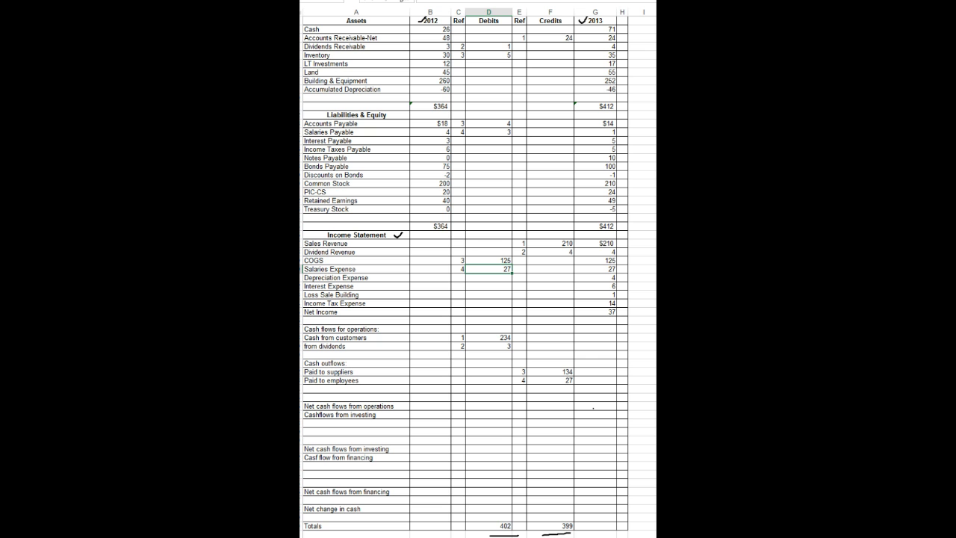
{"action": "left_click", "coordinate": [489, 133]}
{"action": "left_click", "coordinate": [489, 269]}
{"action": "left_click", "coordinate": [550, 380]}
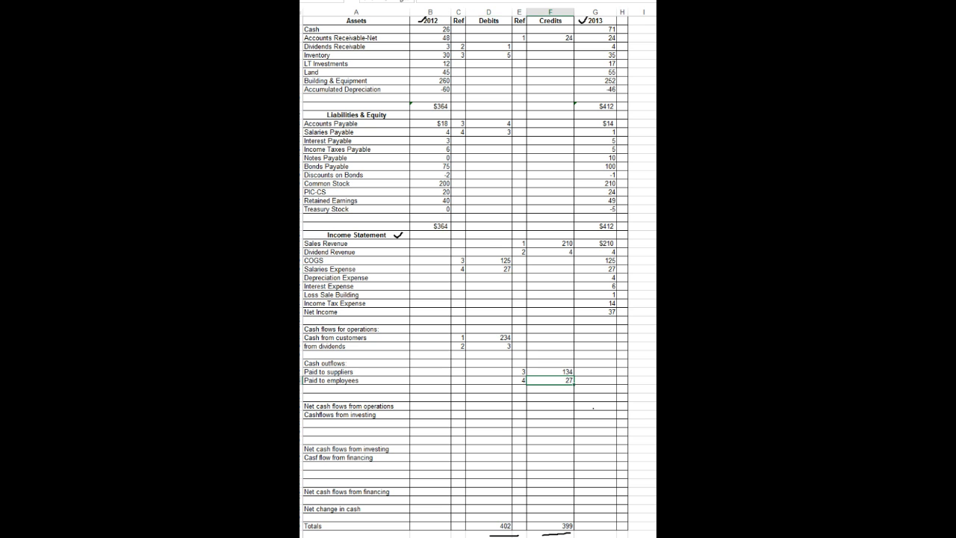
{"action": "type", "text": "30"}
{"action": "key", "text": "Return"}
Record a debit of 4 with reference 5 in the Depreciation Expense row
{"action": "left_click", "coordinate": [459, 277]}
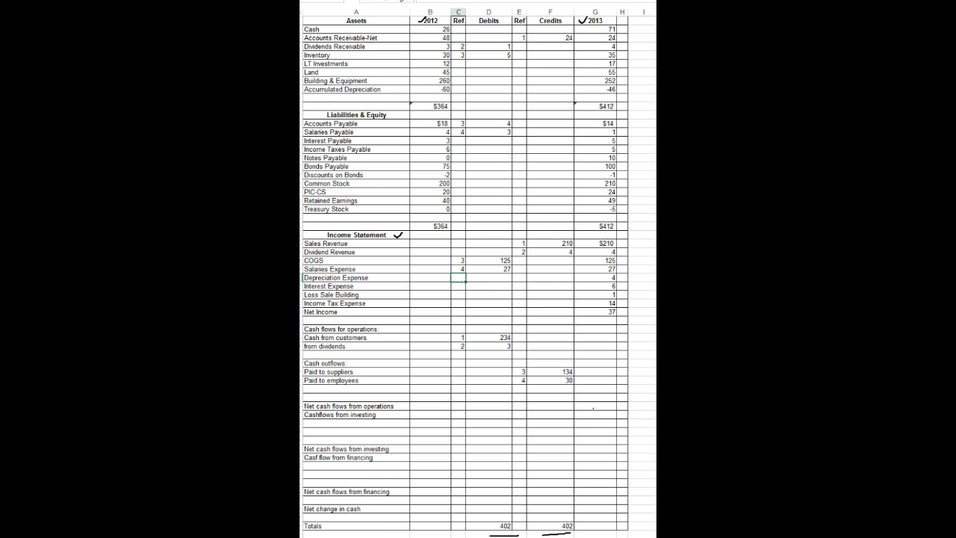
{"action": "type", "text": "5"}
{"action": "key", "text": "Tab"}
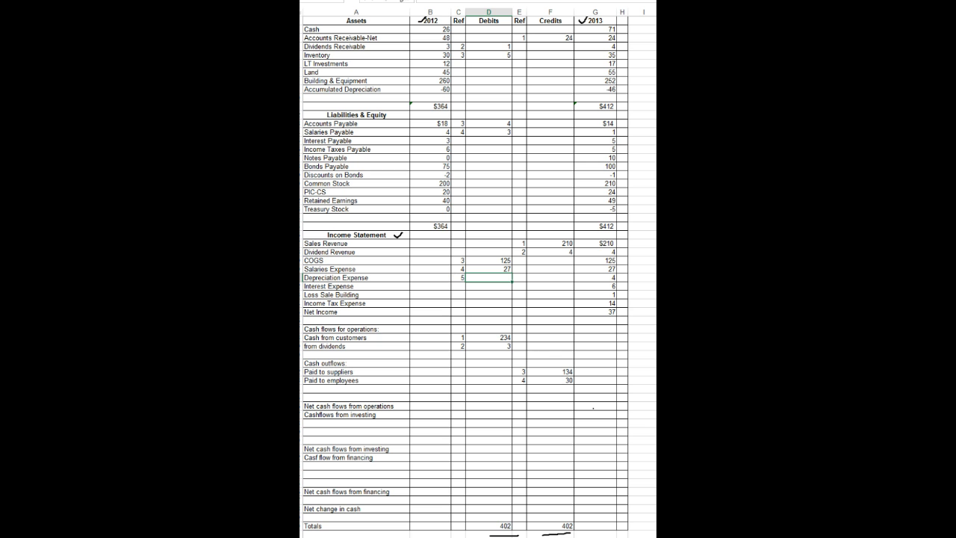
{"action": "type", "text": "4"}
{"action": "key", "text": "Return"}
Record a credit of 4 with reference 4 in the Accumulated Depreciation row
{"action": "left_click", "coordinate": [519, 89]}
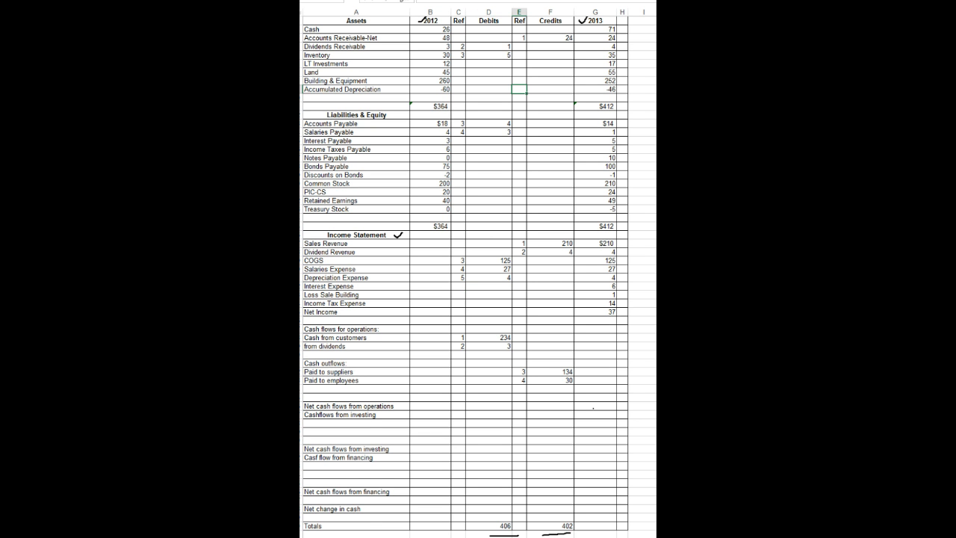
{"action": "type", "text": "4"}
{"action": "key", "text": "Tab"}
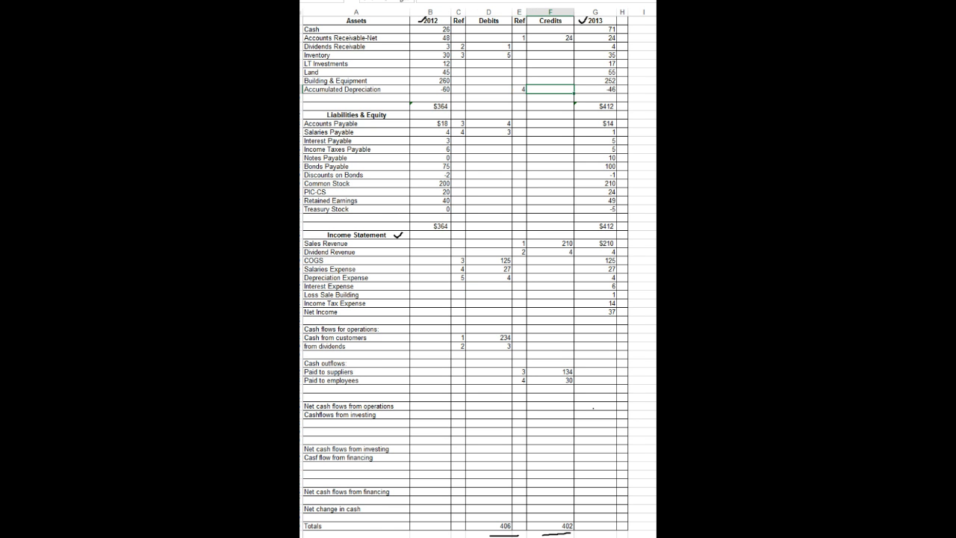
{"action": "type", "text": "4"}
{"action": "key", "text": "Return"}
Record a debit of 6 with reference 6 in the Interest Expense row
{"action": "left_click", "coordinate": [458, 286]}
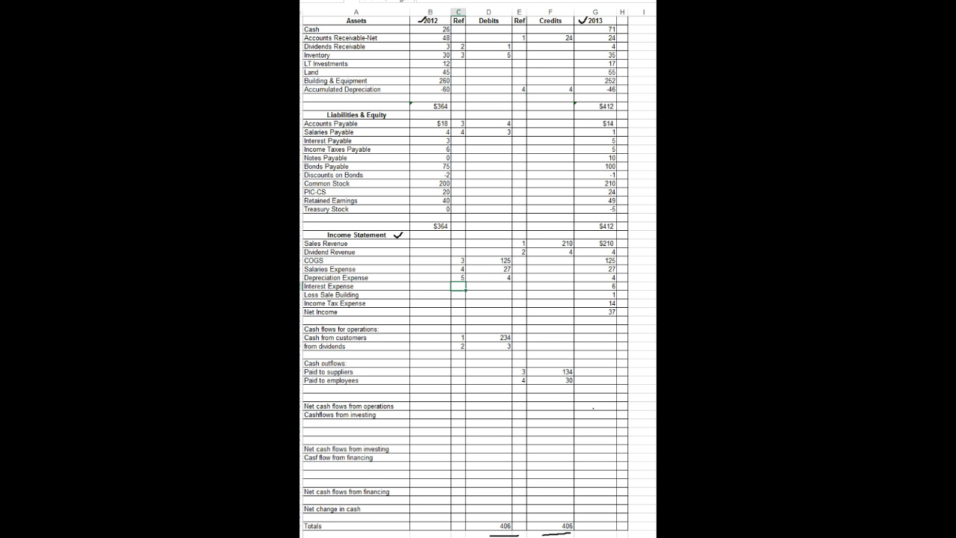
{"action": "type", "text": "6"}
{"action": "key", "text": "Tab"}
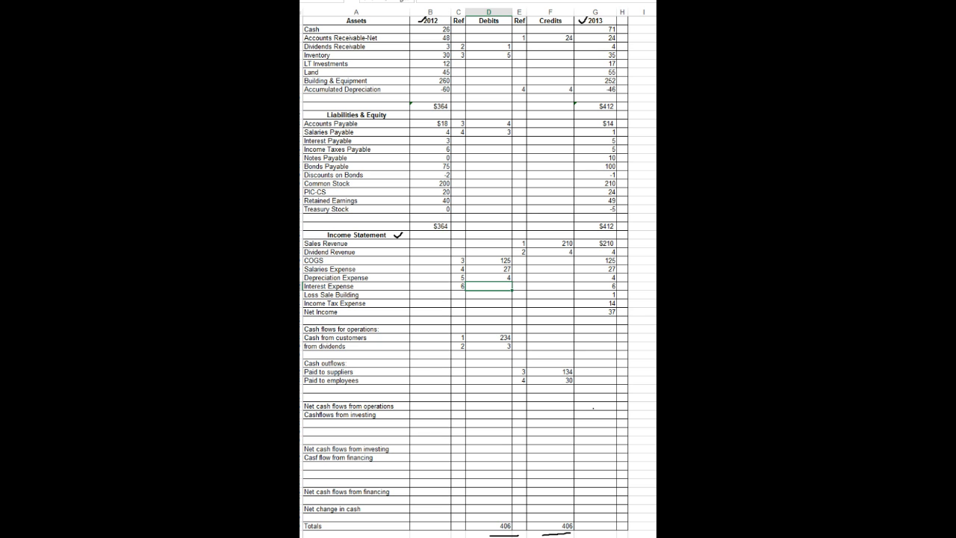
{"action": "type", "text": "6"}
{"action": "key", "text": "Return"}
{"action": "key", "text": "Up"}
Record a credit of 2 with reference 6 in the Interest Payable row
{"action": "left_click", "coordinate": [550, 141]}
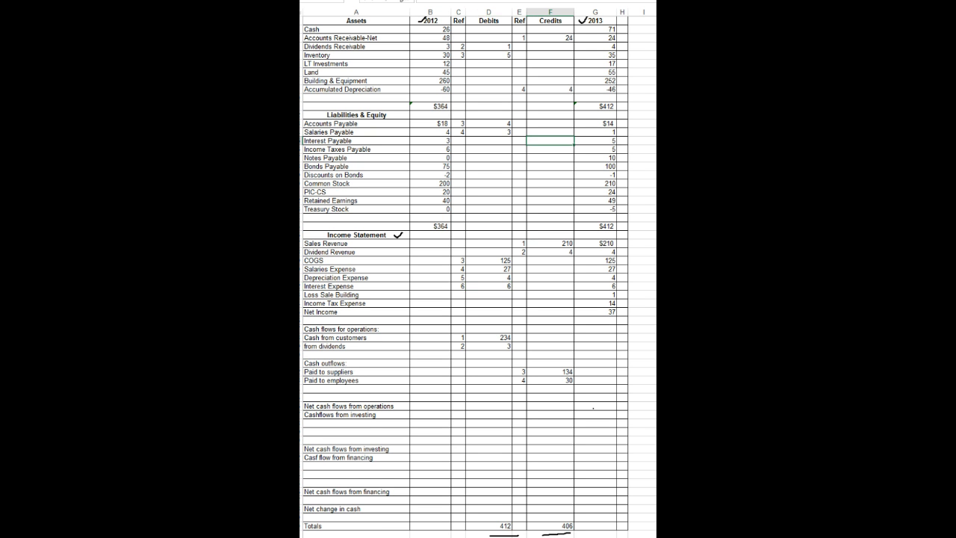
{"action": "type", "text": "2"}
{"action": "key", "text": "Left"}
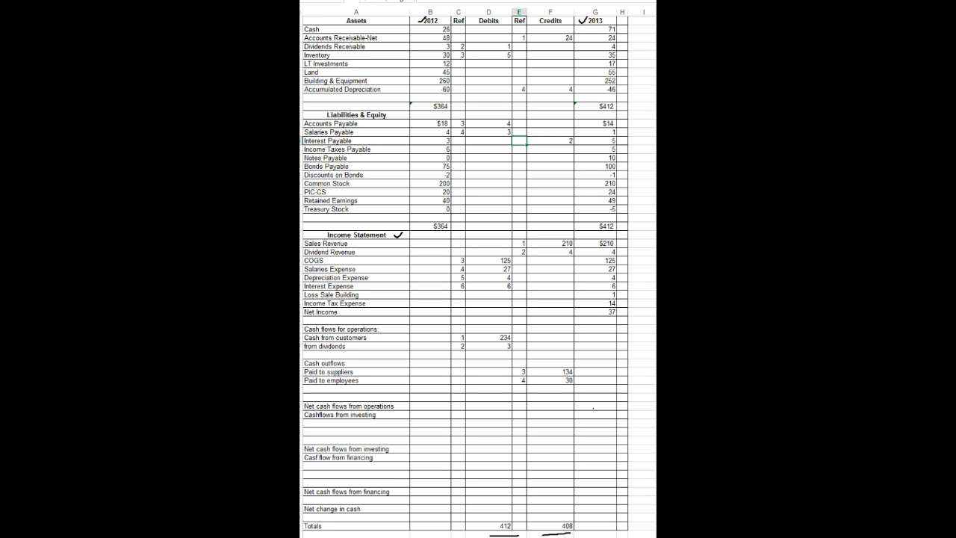
{"action": "type", "text": "6"}
{"action": "key", "text": "Return"}
Record a credit of 1 with reference 6 in the Discounts on Bonds row
{"action": "left_click", "coordinate": [519, 175]}
{"action": "type", "text": "6"}
{"action": "key", "text": "Tab"}
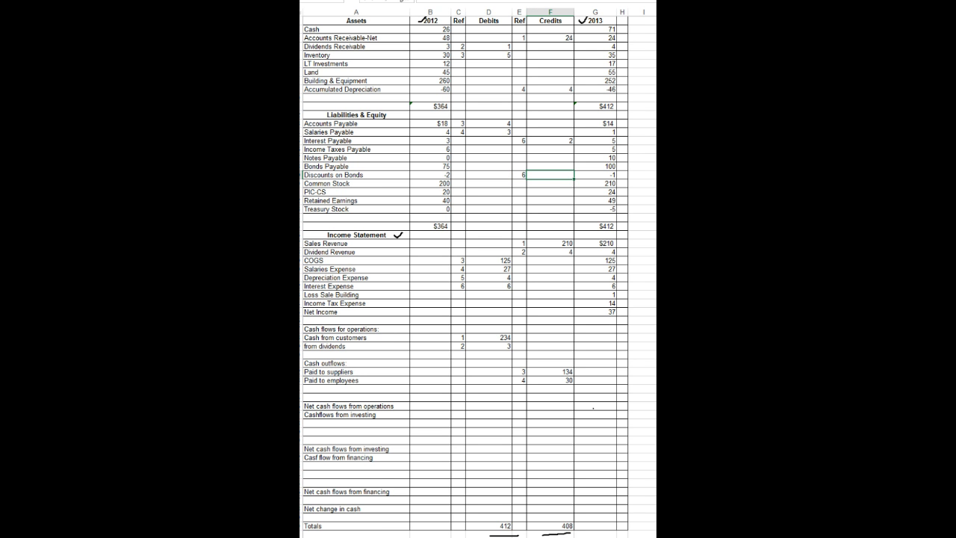
{"action": "type", "text": "1"}
{"action": "key", "text": "Return"}
Add a "Paid for interest" line under Cash outflows with reference 6 and a credit of 3
{"action": "left_click", "coordinate": [519, 389]}
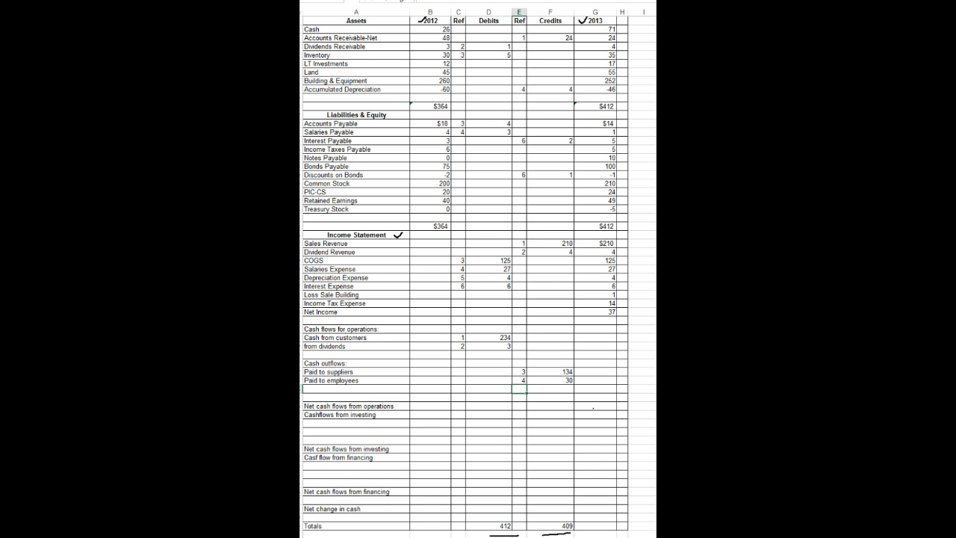
{"action": "type", "text": "6"}
{"action": "key", "text": "Tab"}
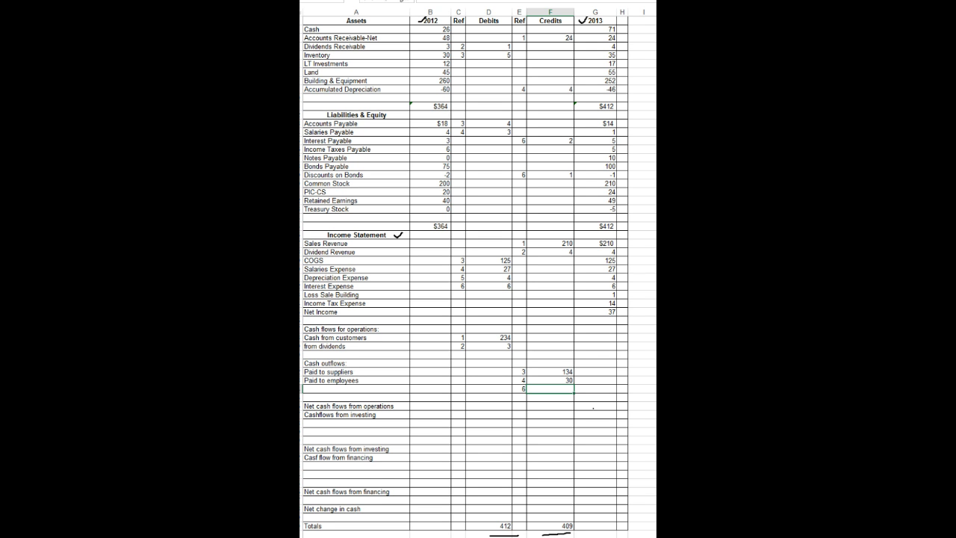
{"action": "type", "text": "3"}
{"action": "left_click", "coordinate": [356, 389]}
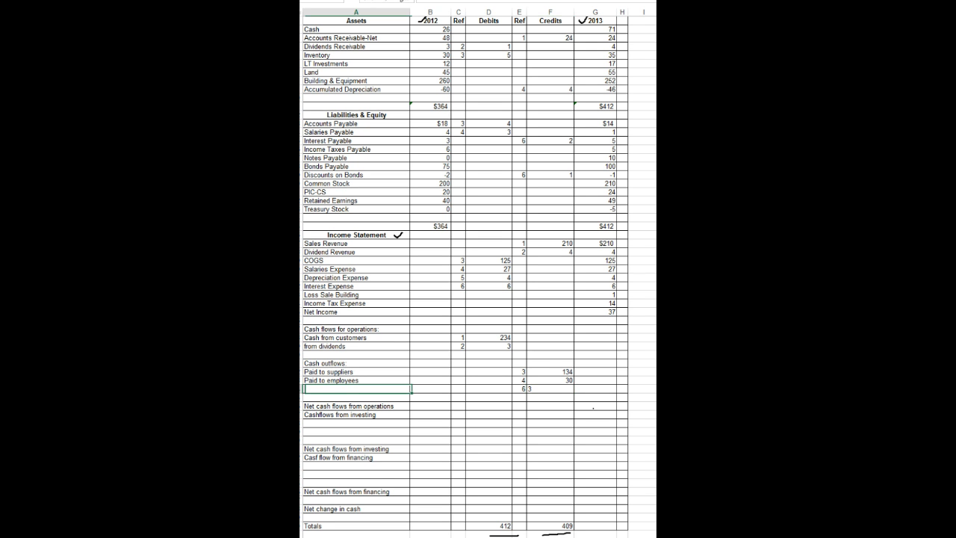
{"action": "type", "text": "cash"}
{"action": "key", "text": "BackSpace"}
{"action": "key", "text": "BackSpace"}
{"action": "key", "text": "BackSpace"}
{"action": "key", "text": "BackSpace"}
{"action": "key", "text": "BackSpace"}
{"action": "type", "text": "Paid for interest"}
{"action": "left_click", "coordinate": [551, 397]}
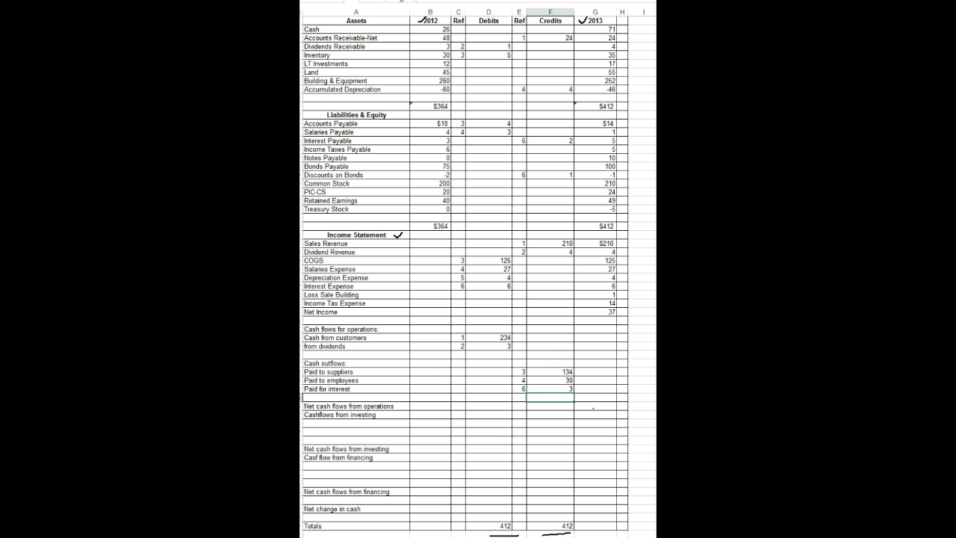
Record a debit of 1 with reference 7 in the Loss Sale Building row
{"action": "left_click", "coordinate": [459, 295]}
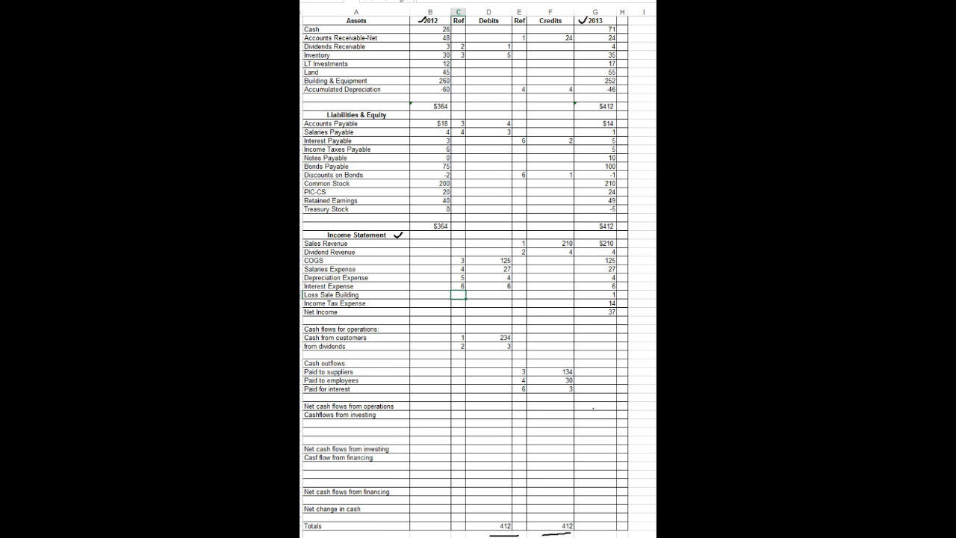
{"action": "type", "text": "7"}
{"action": "key", "text": "Tab"}
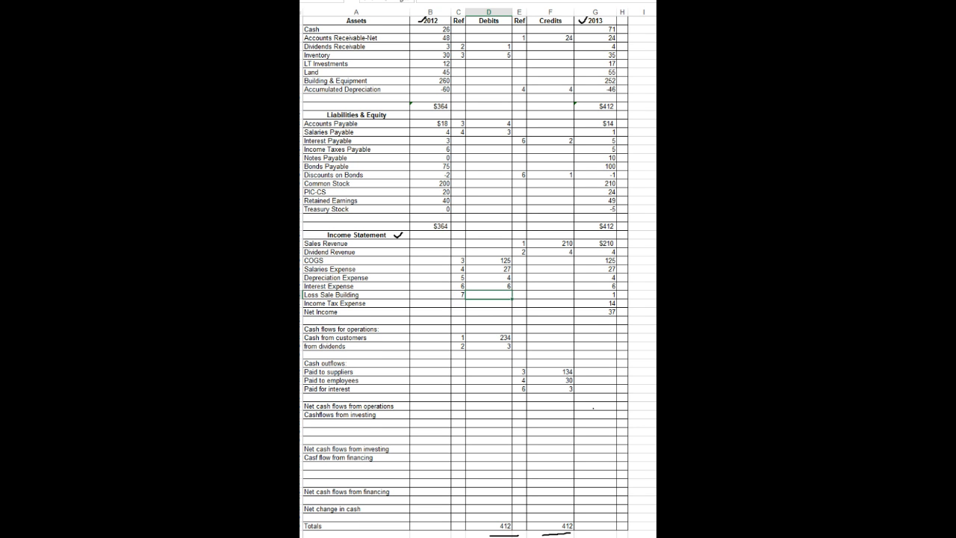
{"action": "type", "text": "1"}
{"action": "key", "text": "Return"}
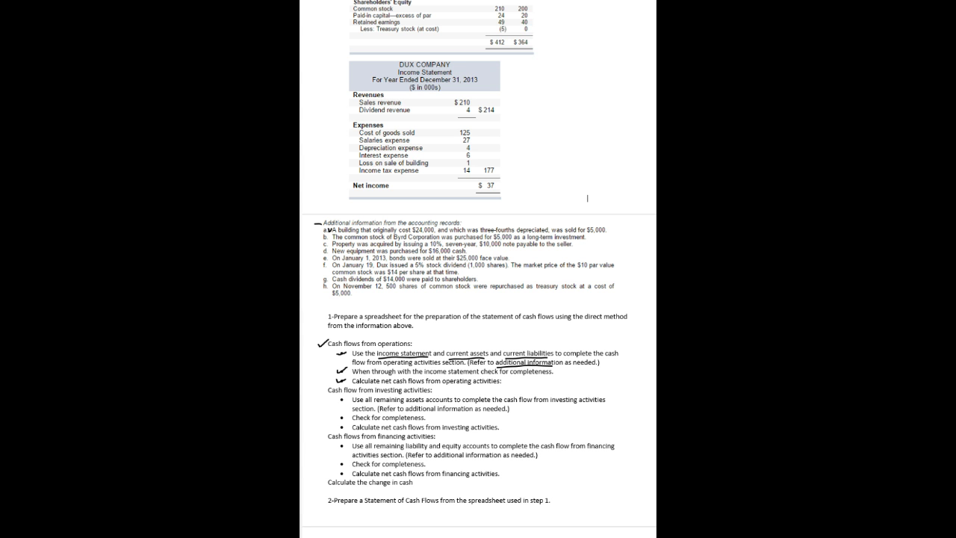
Mark the building's $24,000 cost, three-fourths depreciation and $5,000 sale price in the additional information, and return to the spreadsheet
{"action": "left_click_drag", "start_coordinate": [413, 233], "coordinate": [426, 233]}
{"action": "left_click_drag", "start_coordinate": [498, 233], "coordinate": [510, 233]}
{"action": "left_click_drag", "start_coordinate": [588, 233], "coordinate": [607, 233]}
{"action": "key", "text": "alt+Tab"}
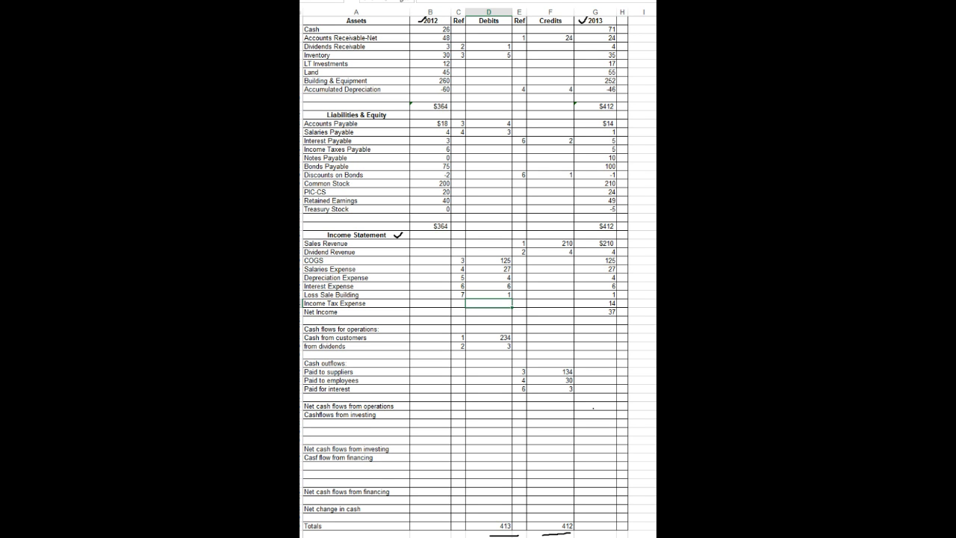
Record a credit of 24 with reference 7 in the Building & Equipment row
{"action": "left_click", "coordinate": [519, 81]}
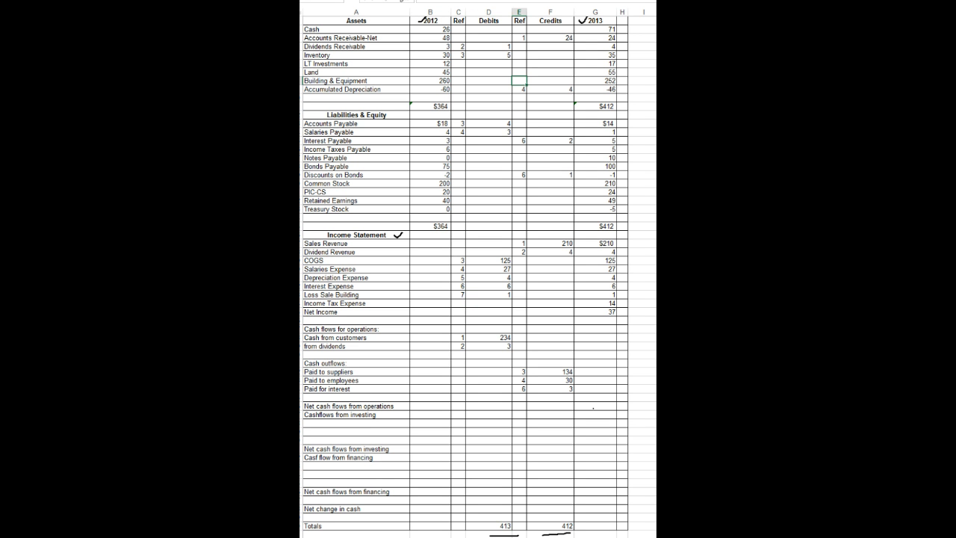
{"action": "type", "text": "7"}
{"action": "key", "text": "Tab"}
{"action": "type", "text": "24"}
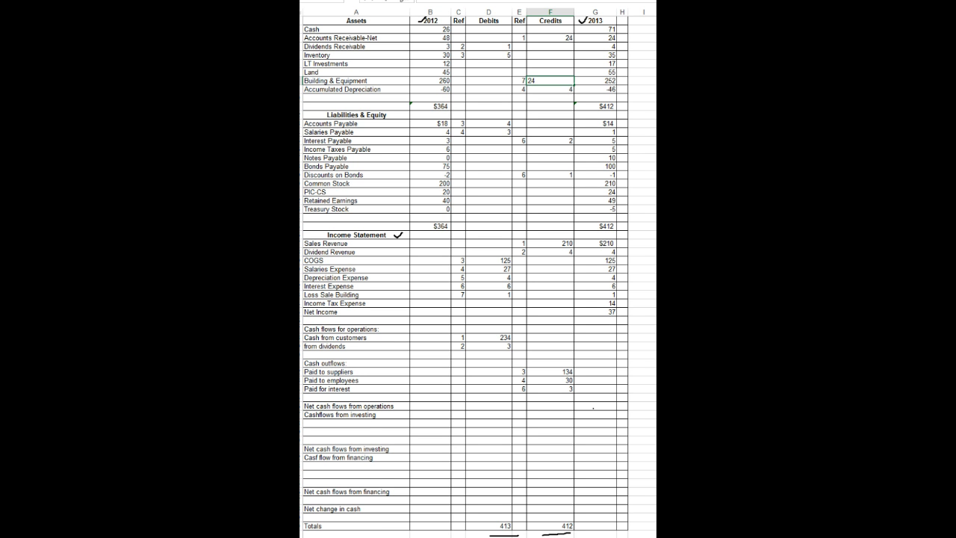
{"action": "key", "text": "Return"}
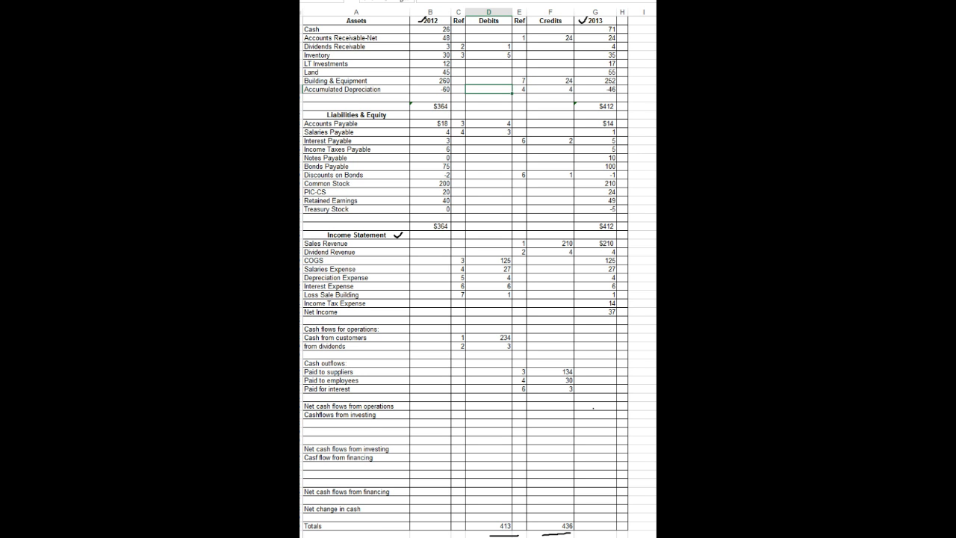
Record a debit of 18 with reference 7 in the Accumulated Depreciation row
{"action": "left_click", "coordinate": [459, 89]}
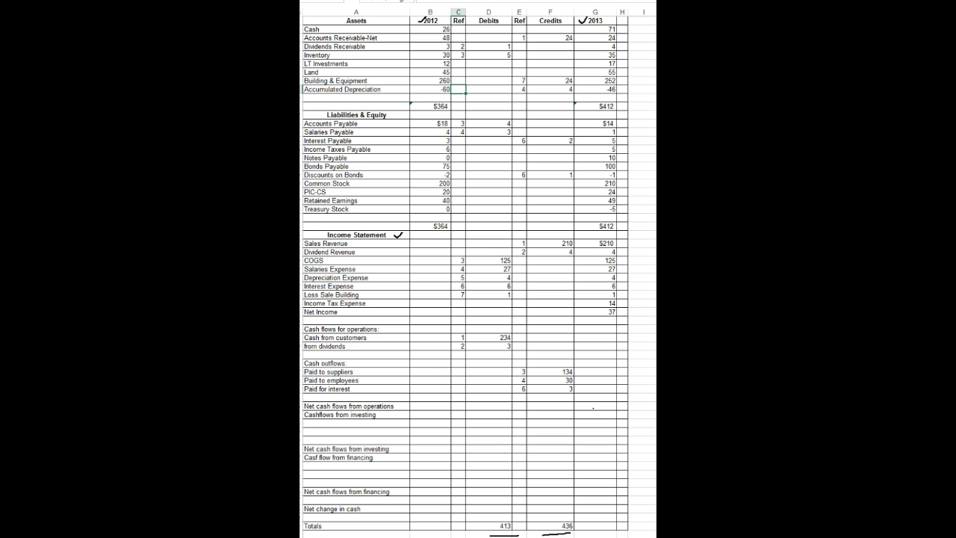
{"action": "type", "text": "7"}
{"action": "key", "text": "Tab"}
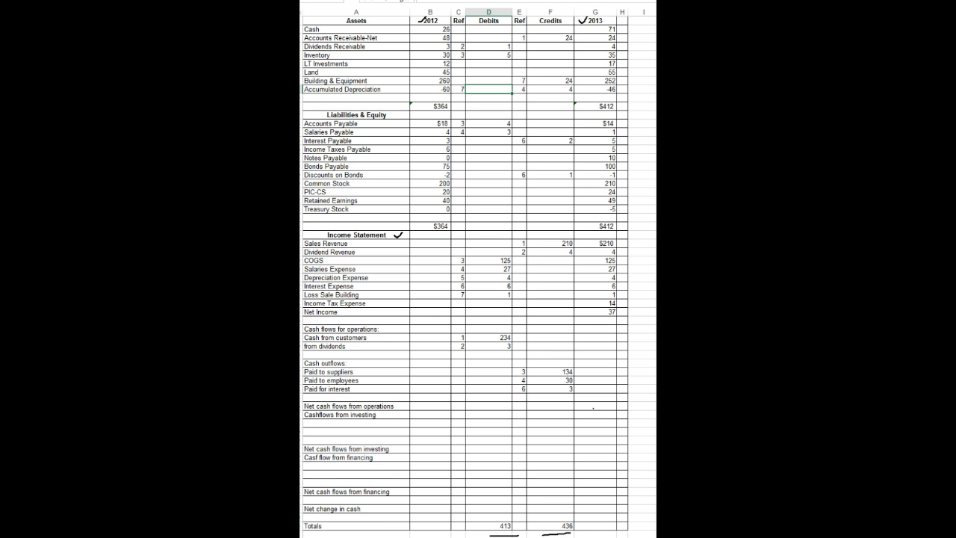
{"action": "type", "text": "18"}
{"action": "key", "text": "Return"}
Add a "Sale of building" line under Cashflows from investing with a debit of 5 and reference 7
{"action": "left_click", "coordinate": [356, 423]}
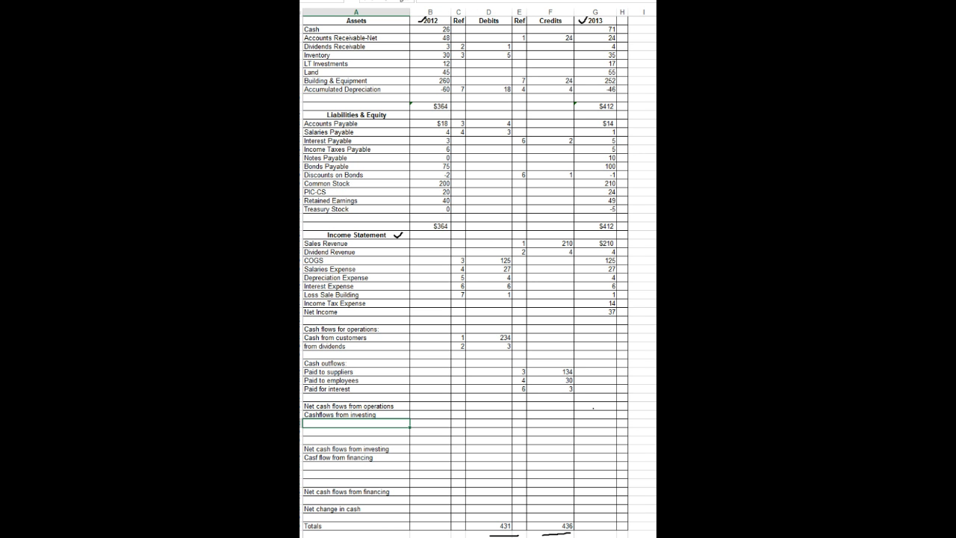
{"action": "type", "text": "Sale of building"}
{"action": "left_click", "coordinate": [489, 423]}
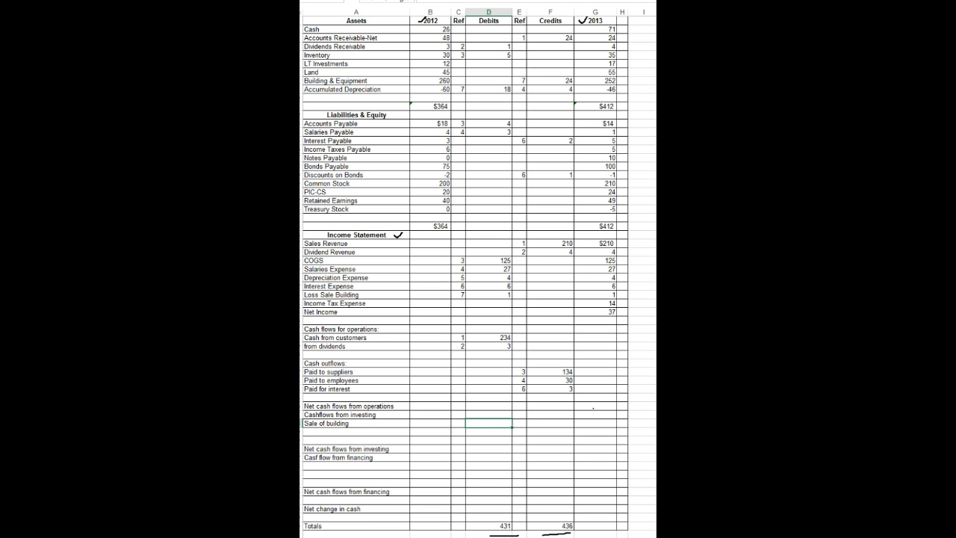
{"action": "type", "text": "5"}
{"action": "key", "text": "Left"}
{"action": "type", "text": "7"}
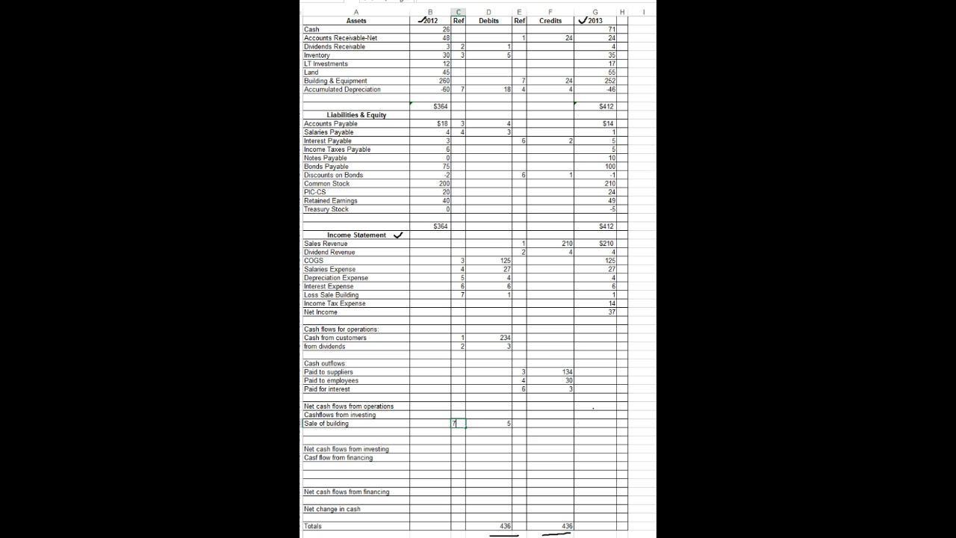
{"action": "key", "text": "Return"}
Record a debit of 14 with reference 8 in the Income Tax Expense row
{"action": "left_click", "coordinate": [458, 303]}
{"action": "type", "text": "8"}
{"action": "key", "text": "Tab"}
{"action": "type", "text": "14"}
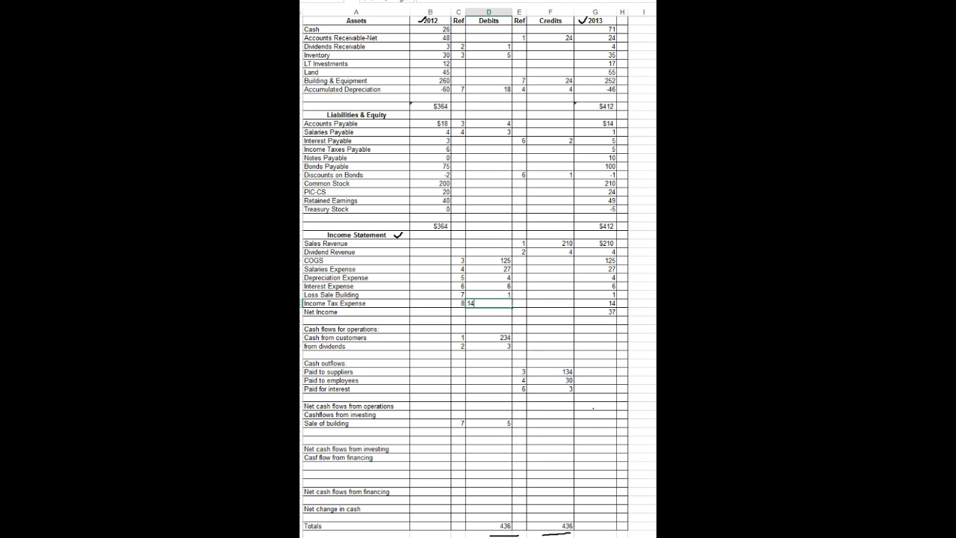
{"action": "key", "text": "Return"}
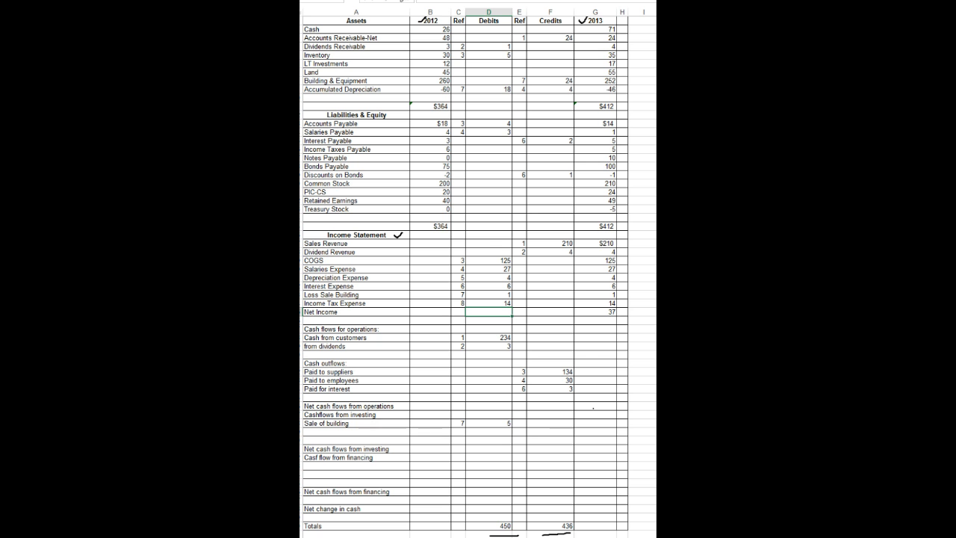
Record a debit of 1 with reference 8 in the Income Taxes Payable row
{"action": "left_click", "coordinate": [459, 149]}
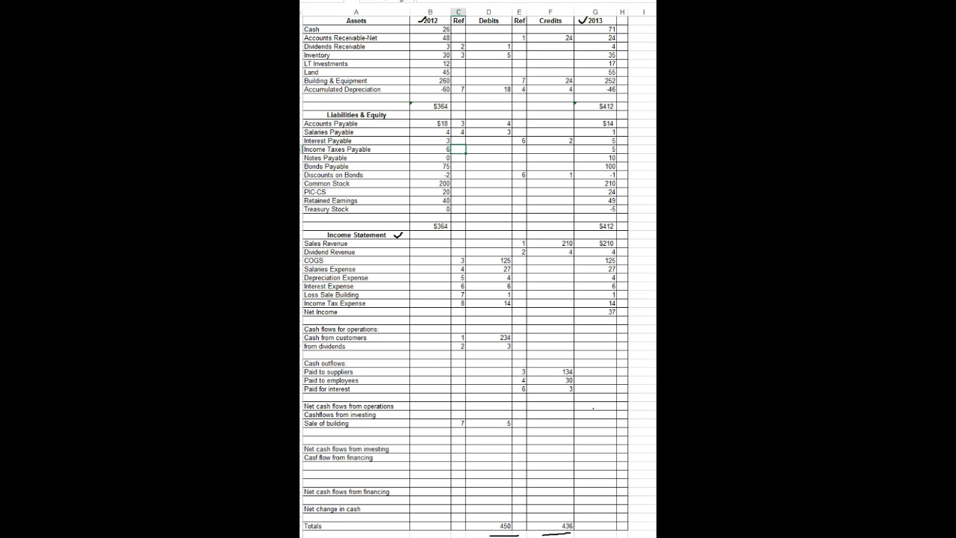
{"action": "type", "text": "8"}
{"action": "key", "text": "Return"}
{"action": "left_click", "coordinate": [488, 149]}
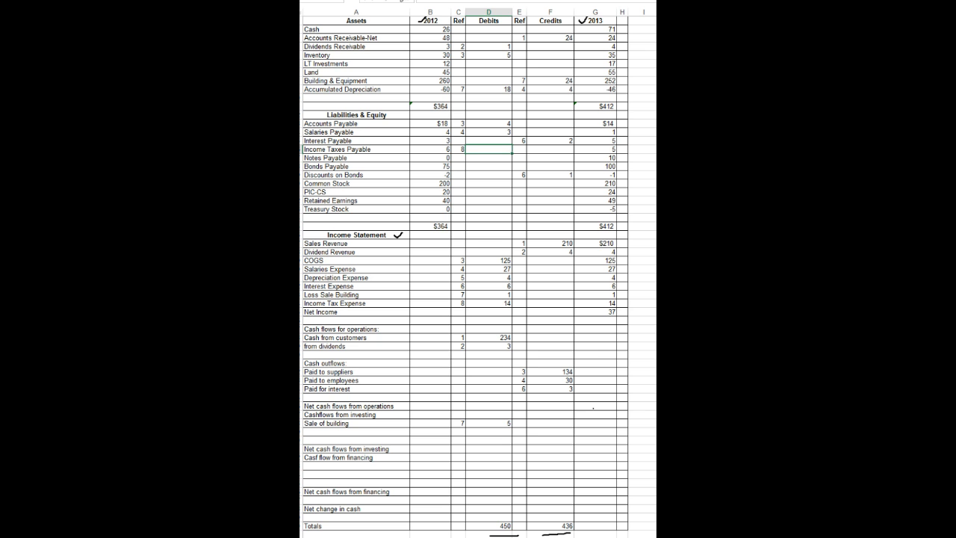
{"action": "type", "text": "1"}
{"action": "key", "text": "Return"}
Add a "Paid for taxes" line under Cash outflows with a credit of 15 and reference 8
{"action": "left_click", "coordinate": [356, 398]}
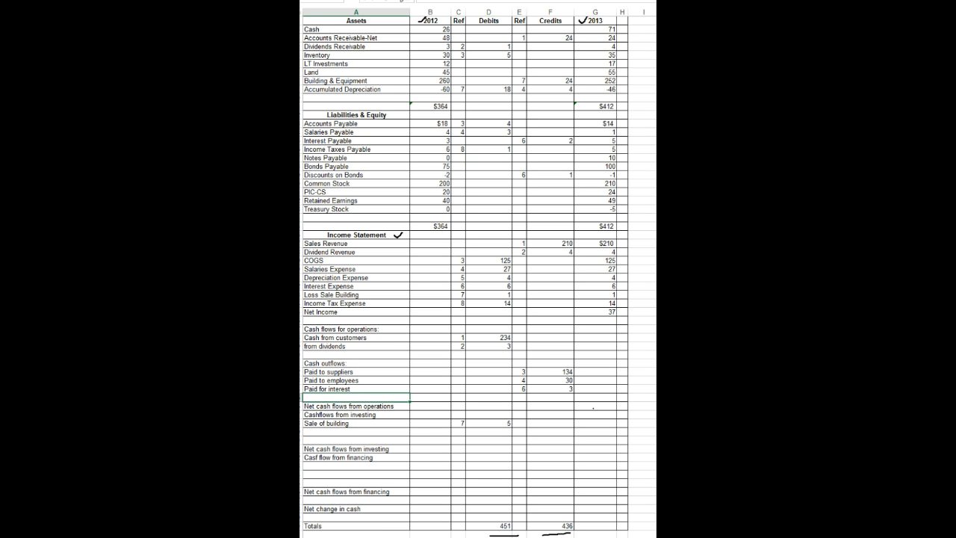
{"action": "type", "text": "Paid for taxes"}
{"action": "left_click", "coordinate": [551, 397]}
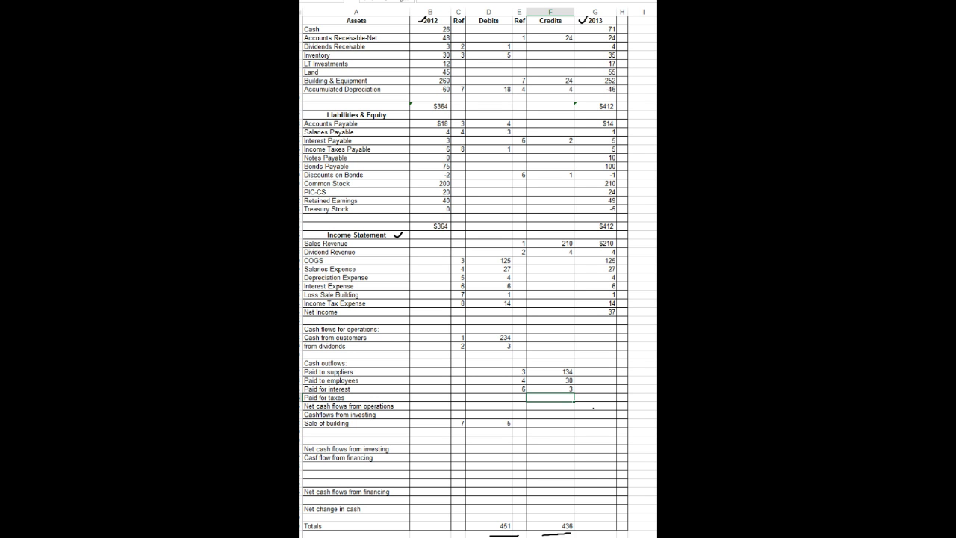
{"action": "type", "text": "15"}
{"action": "key", "text": "Left"}
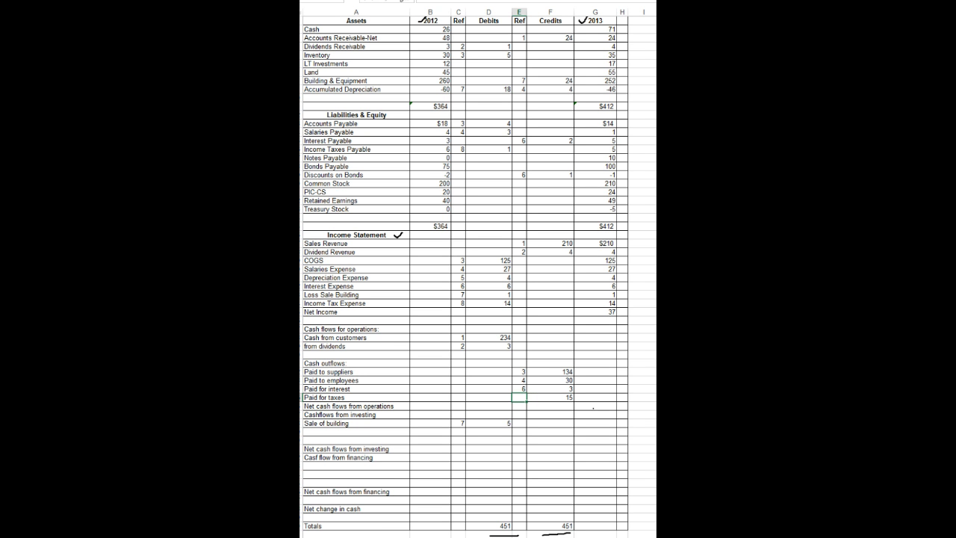
{"action": "type", "text": "8"}
{"action": "key", "text": "Return"}
Record a credit of 37 with reference 9 in the Retained Earnings row
{"action": "left_click", "coordinate": [519, 201]}
{"action": "type", "text": "9"}
{"action": "key", "text": "Tab"}
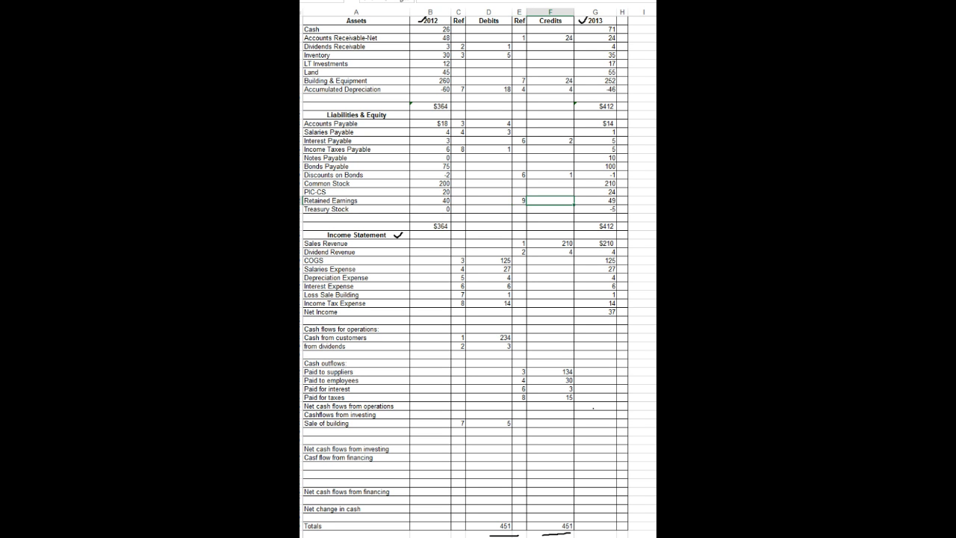
{"action": "type", "text": "37"}
{"action": "key", "text": "Return"}
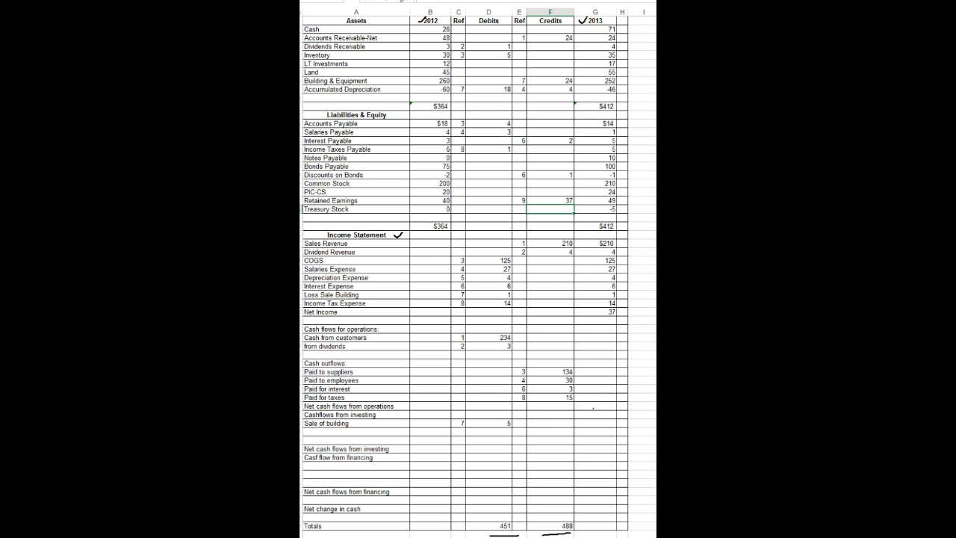
Record a debit of 37 with reference 9 in the Net Income row
{"action": "left_click", "coordinate": [457, 312]}
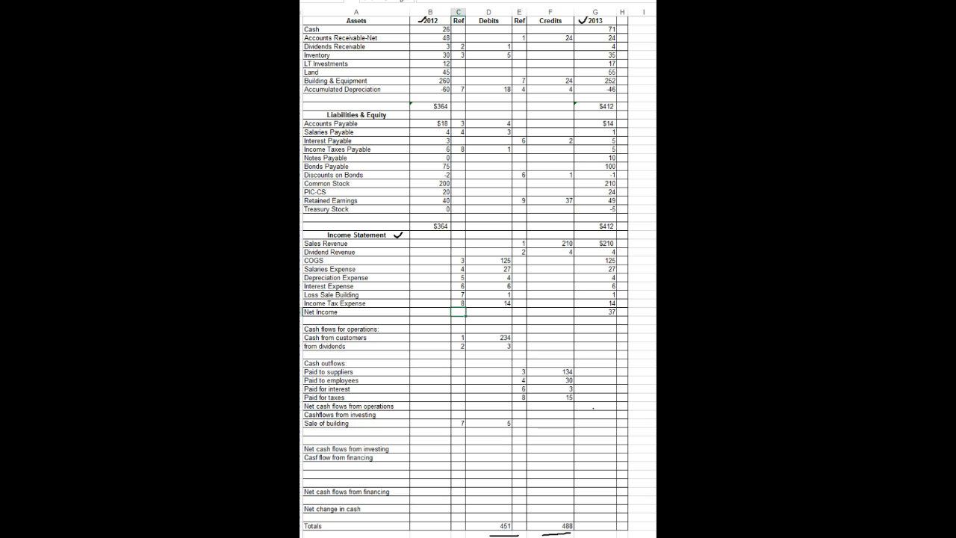
{"action": "type", "text": "9"}
{"action": "key", "text": "Tab"}
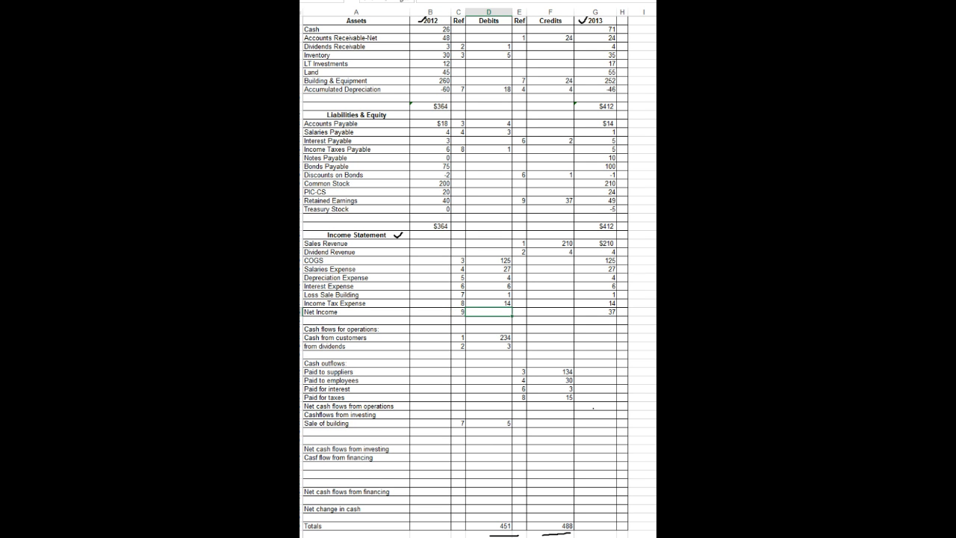
{"action": "type", "text": "37"}
{"action": "key", "text": "Return"}
Underline "check for completeness" and "net cash flows from operating activities" in the problem document's instructions, and return to the spreadsheet
{"action": "key", "text": "alt+Tab"}
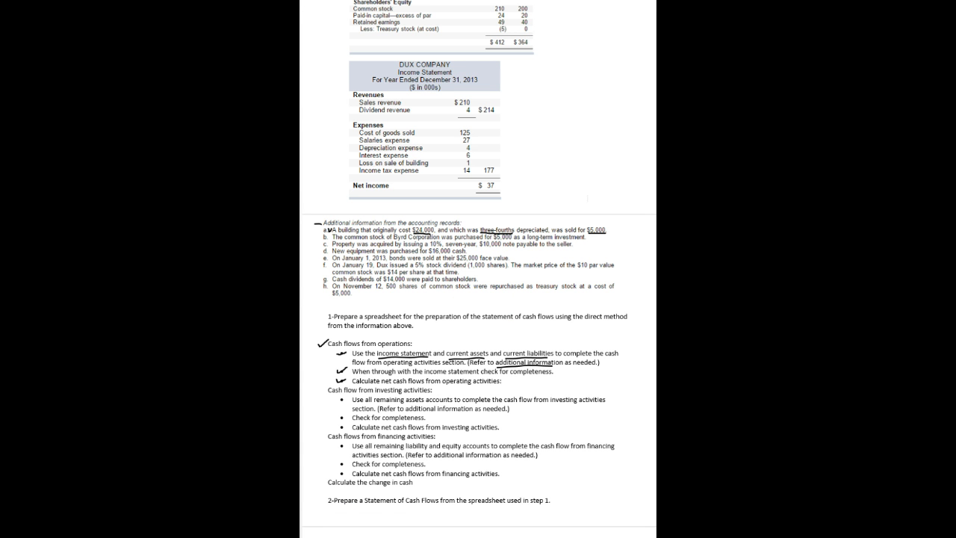
{"action": "left_click_drag", "start_coordinate": [481, 375], "coordinate": [554, 372]}
{"action": "left_click_drag", "start_coordinate": [386, 388], "coordinate": [503, 387]}
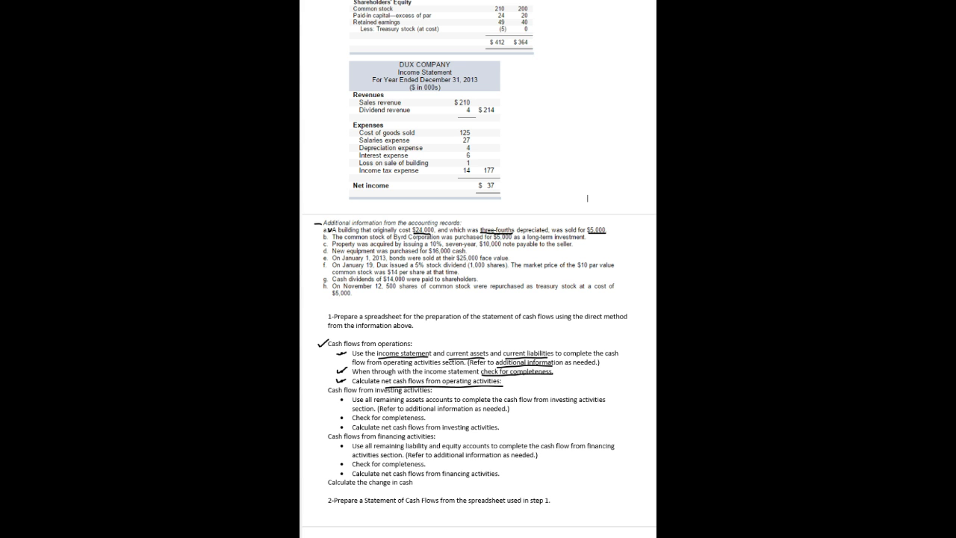
{"action": "key", "text": "Page_Down"}
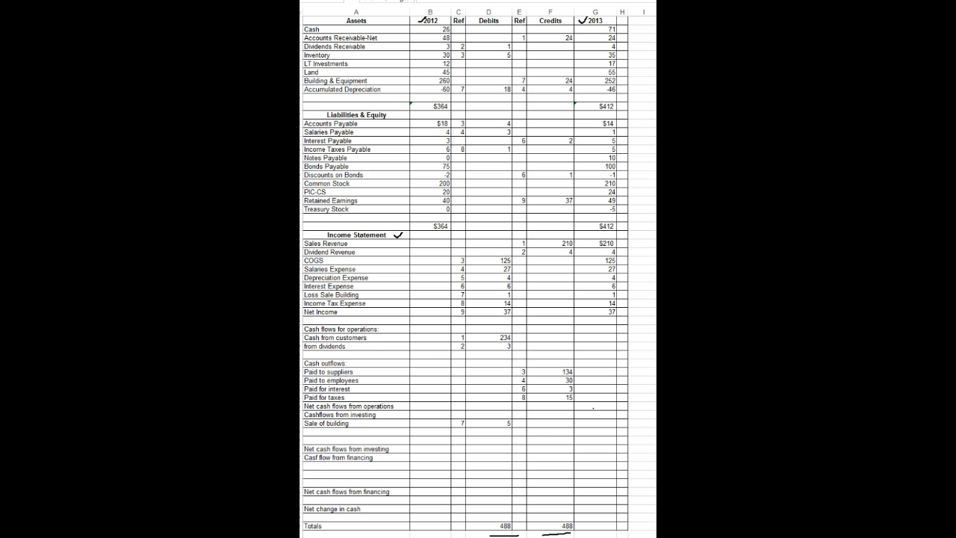
Draw check marks beside the receivables, Inventory, the accounts, salaries, interest and income taxes payable rows, and every income statement row
{"action": "left_click_drag", "start_coordinate": [622, 36], "coordinate": [632, 34]}
{"action": "left_click_drag", "start_coordinate": [626, 48], "coordinate": [636, 43]}
{"action": "left_click_drag", "start_coordinate": [623, 123], "coordinate": [632, 121]}
{"action": "left_click_drag", "start_coordinate": [621, 132], "coordinate": [634, 129]}
{"action": "left_click_drag", "start_coordinate": [621, 140], "coordinate": [641, 135]}
{"action": "mouse_move", "coordinate": [622, 243]}
{"action": "left_mouse_down"}
{"action": "mouse_move", "coordinate": [640, 241]}
{"action": "mouse_move", "coordinate": [640, 251]}
{"action": "left_mouse_up"}
{"action": "mouse_move", "coordinate": [620, 269]}
{"action": "left_mouse_down"}
{"action": "mouse_move", "coordinate": [627, 265]}
{"action": "mouse_move", "coordinate": [634, 295]}
{"action": "left_mouse_up"}
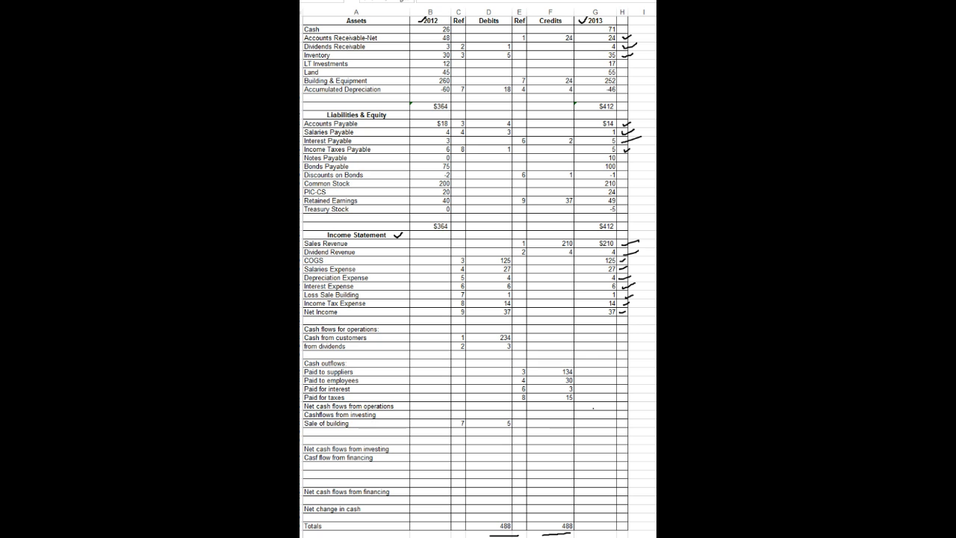
Bracket the operating cash flow rows and calculate net cash flows from operations in G46 with =+D38+D39-F42-F43-F44-F45-F46
{"action": "left_click_drag", "start_coordinate": [632, 336], "coordinate": [636, 390]}
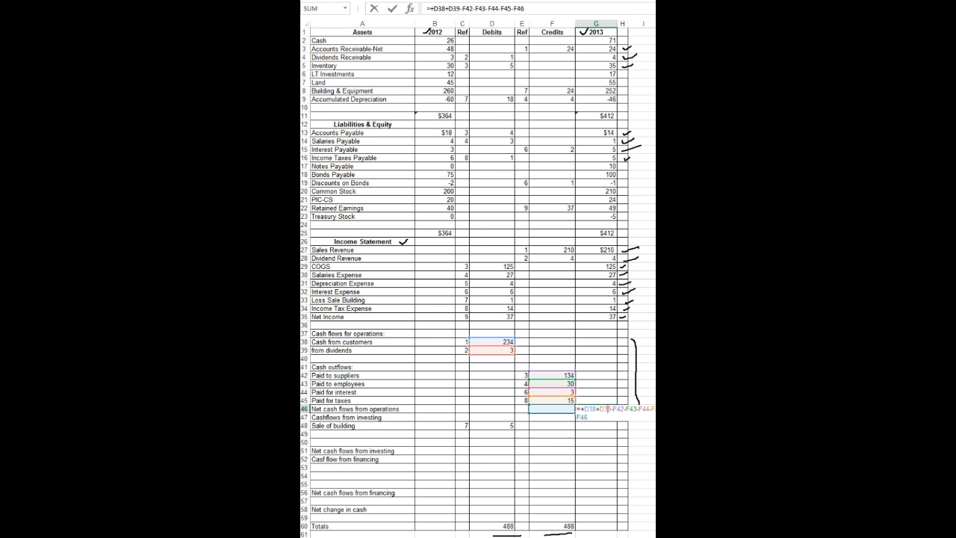
{"action": "left_click", "coordinate": [525, 8]}
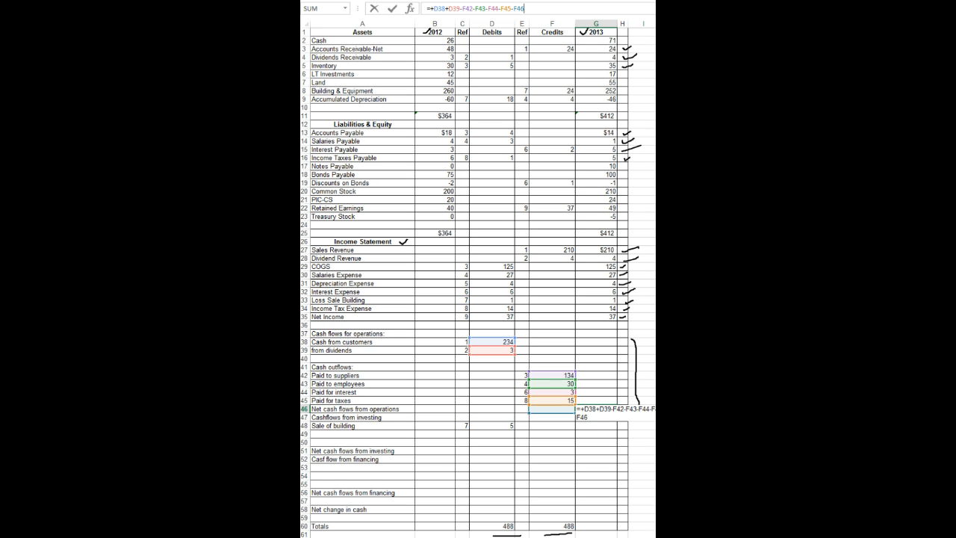
{"action": "left_click", "coordinate": [596, 426]}
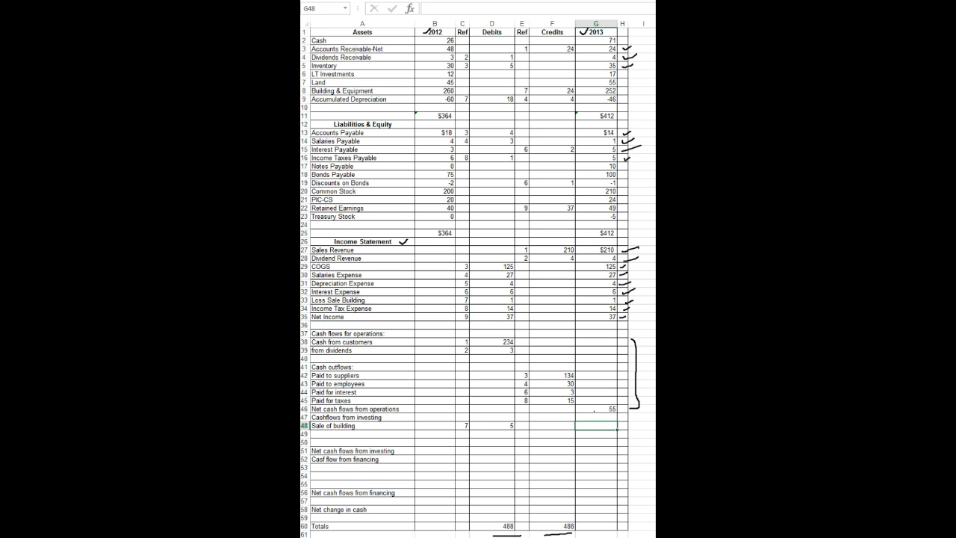
{"action": "left_click", "coordinate": [595, 410]}
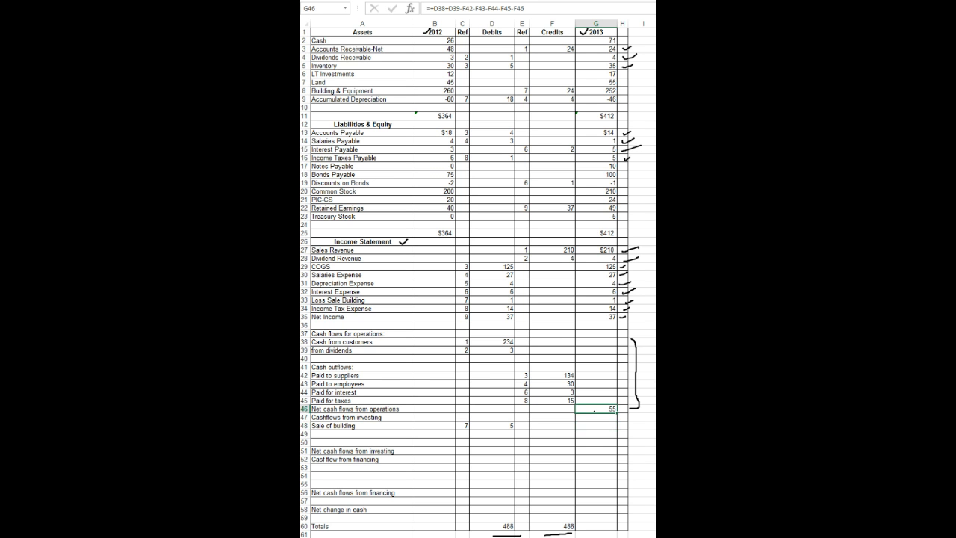